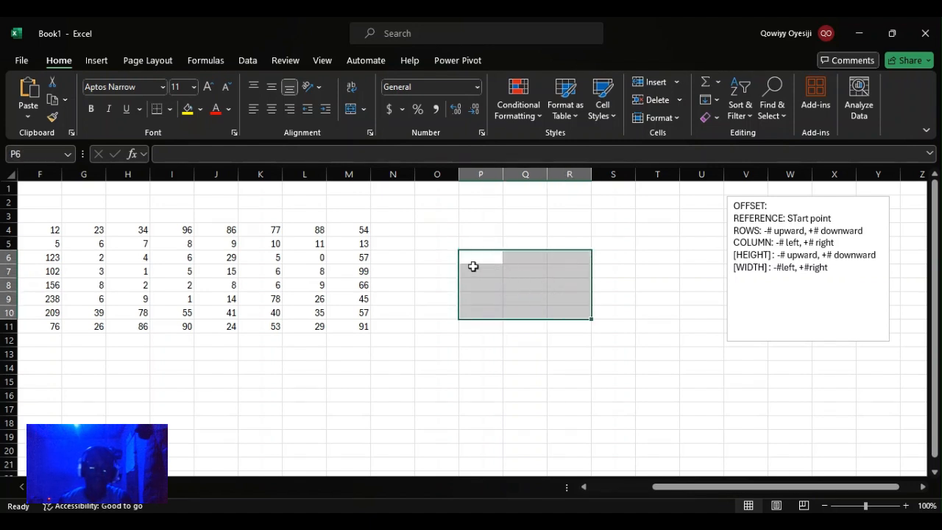
click(444, 256)
drag(455, 256, 596, 317)
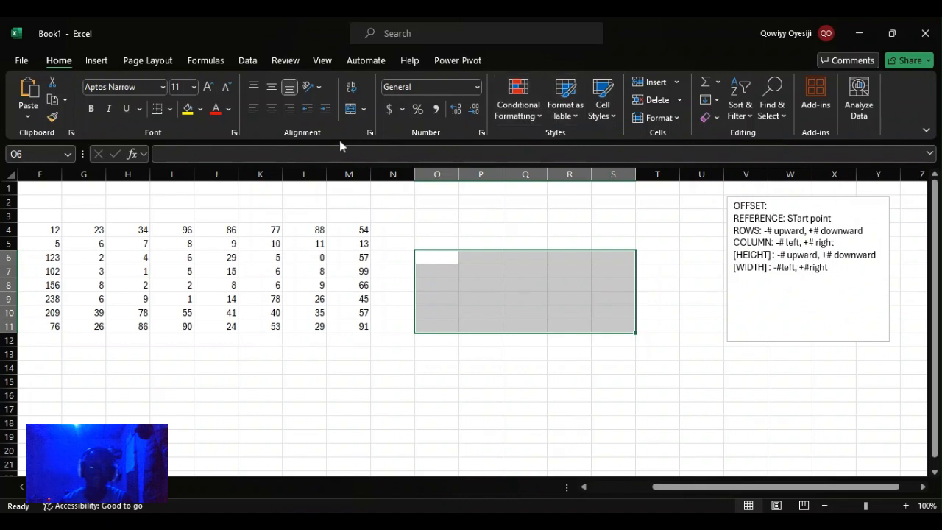
click(246, 67)
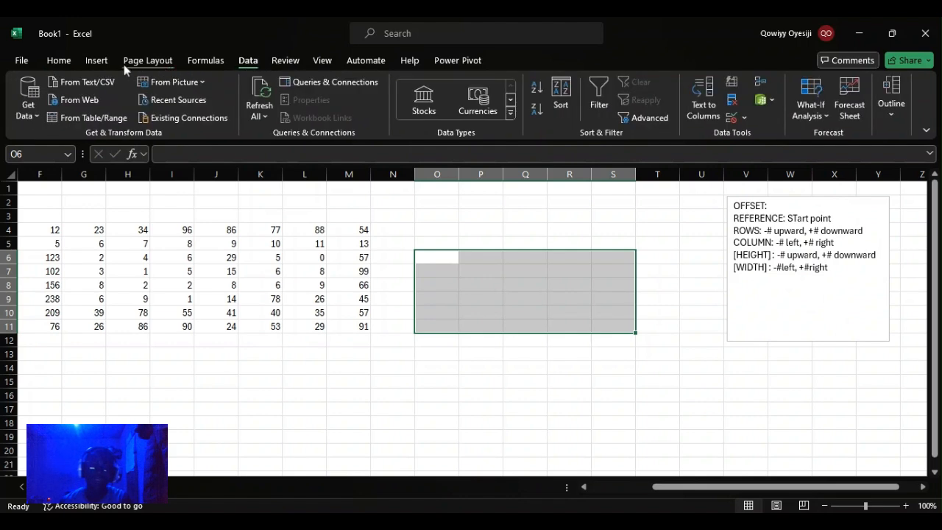
click(205, 63)
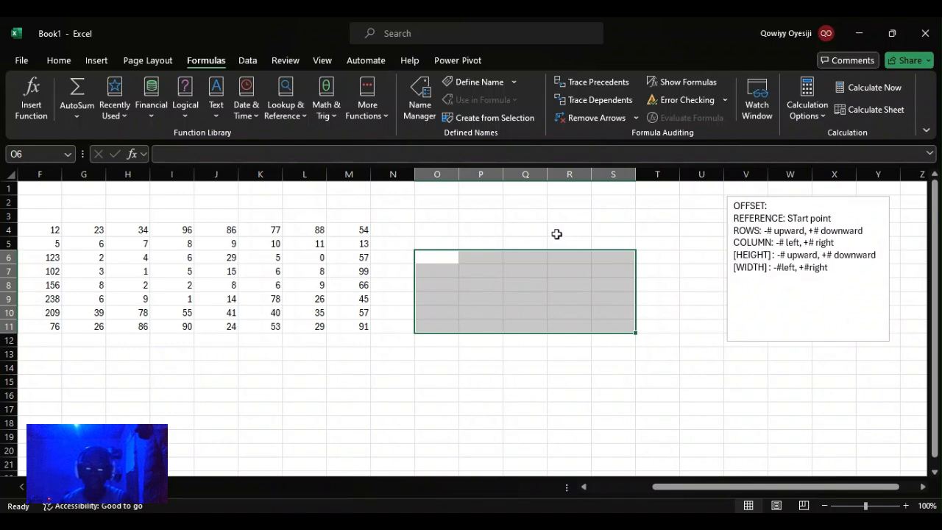
click(518, 228)
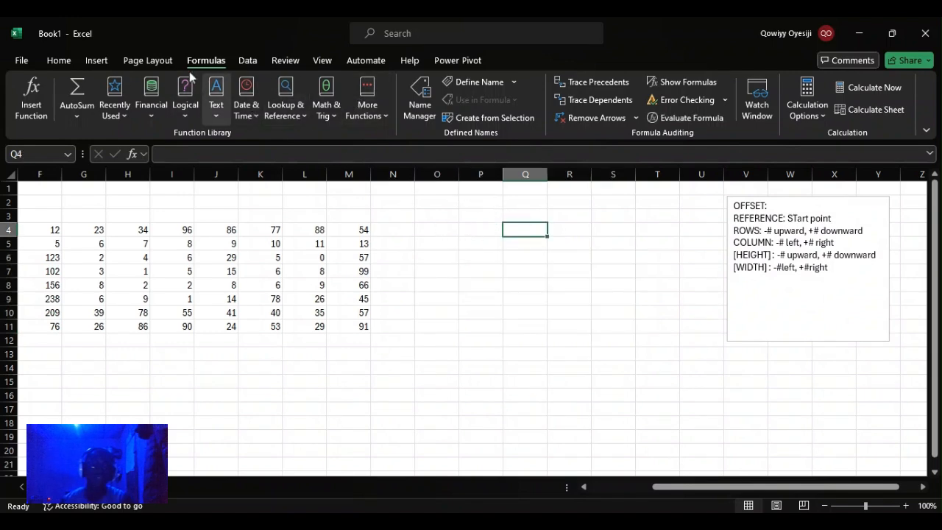
click(59, 60)
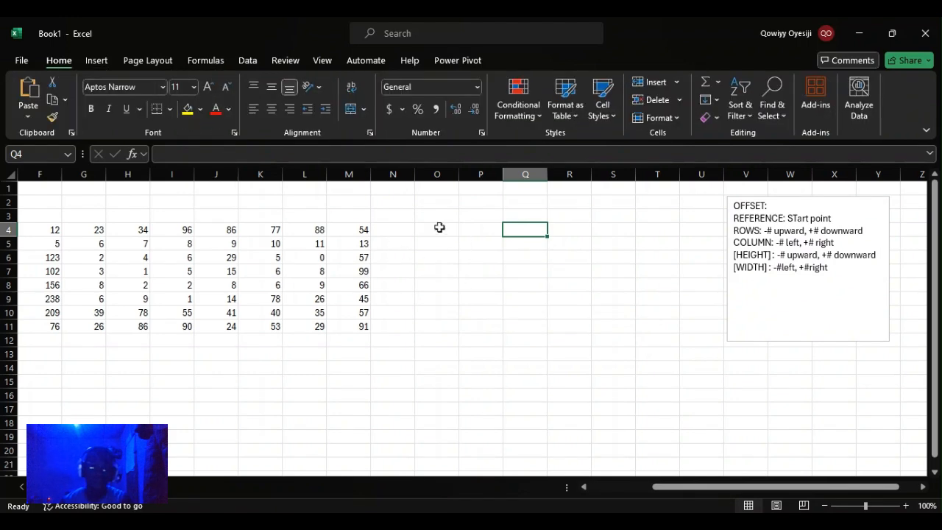
drag(448, 231, 569, 309)
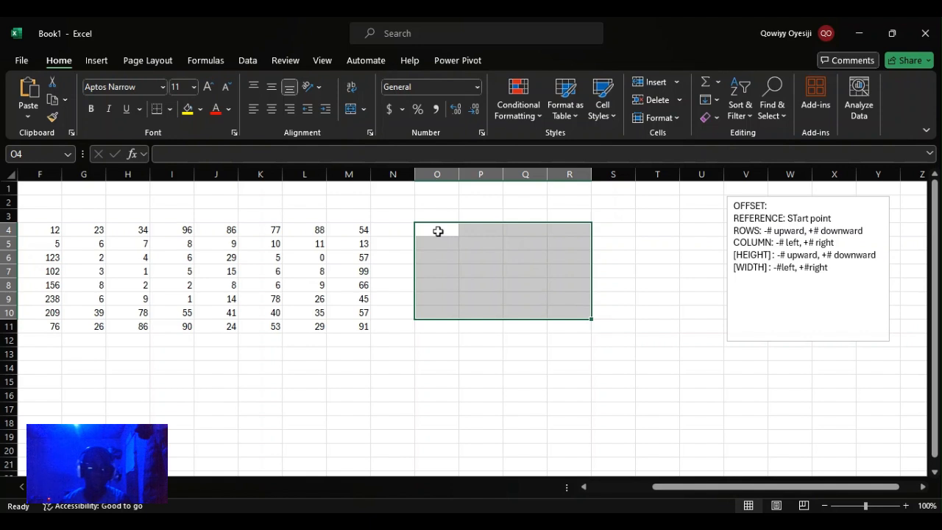
drag(439, 232, 656, 331)
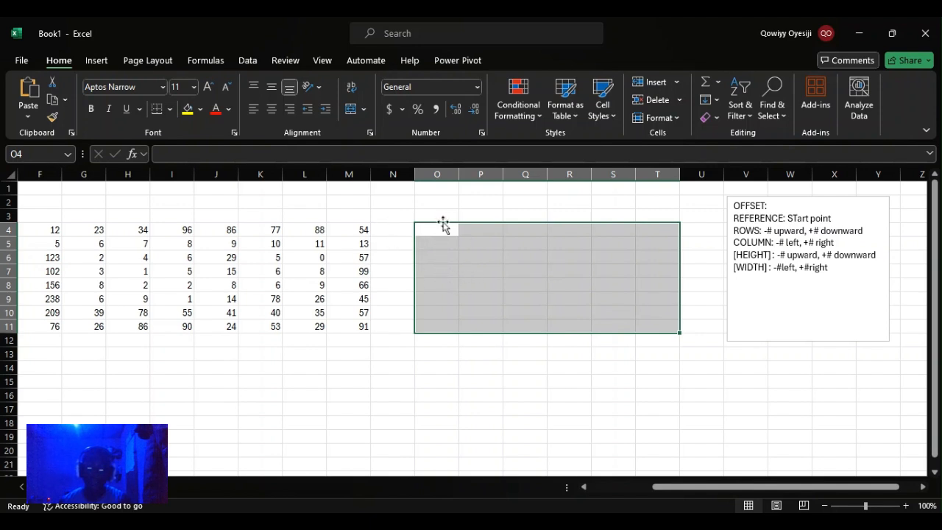
click(474, 258)
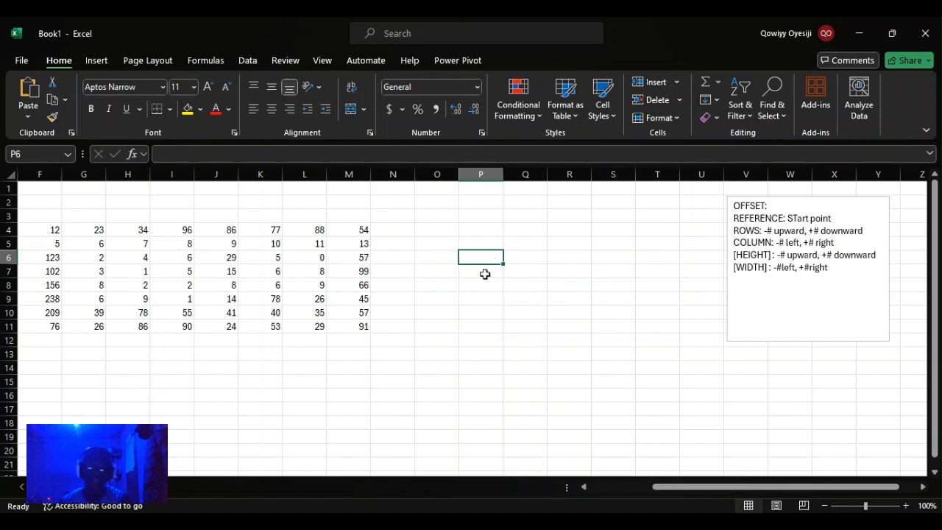
drag(450, 242, 622, 320)
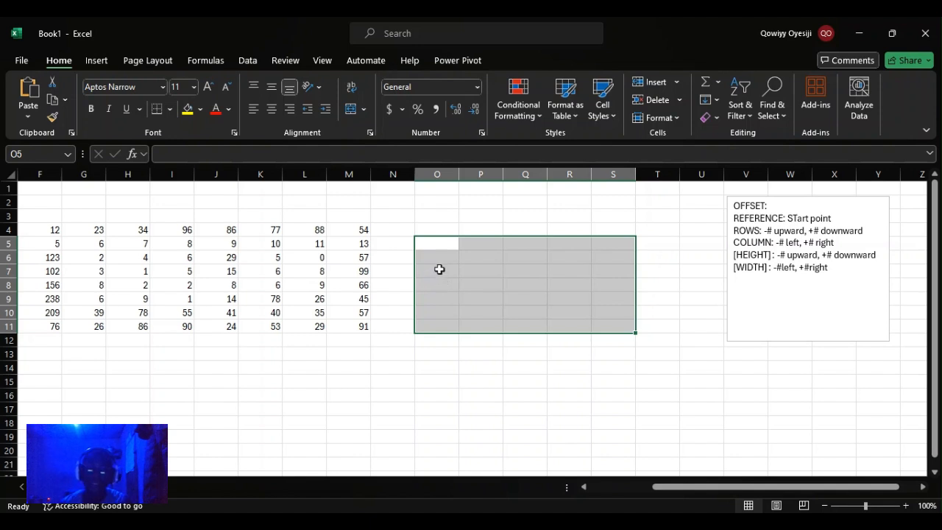
click(476, 273)
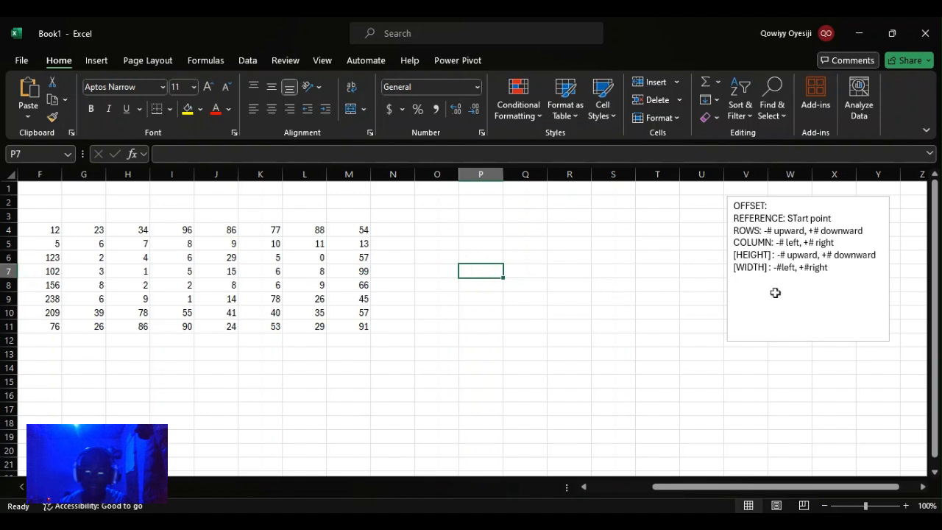
Step: Review the OFFSET argument notes in the text box beside the data
drag(735, 219, 797, 270)
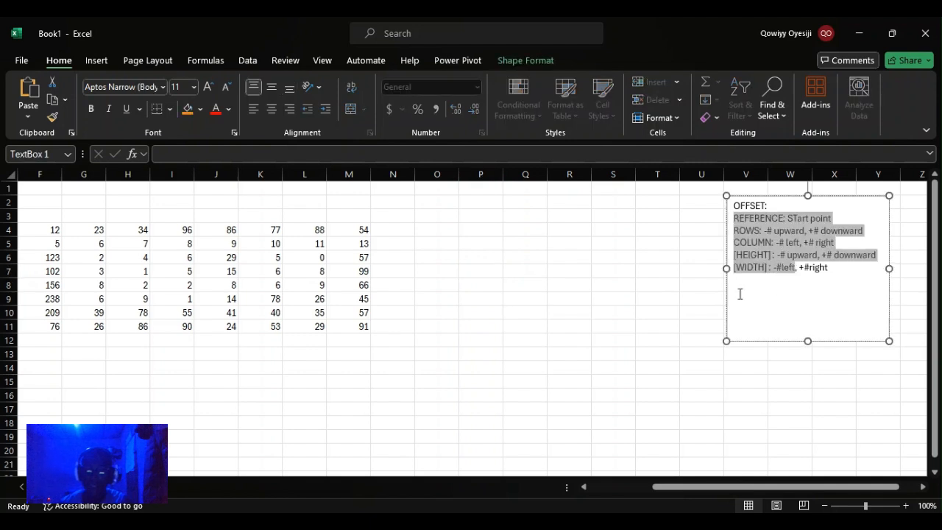
click(550, 273)
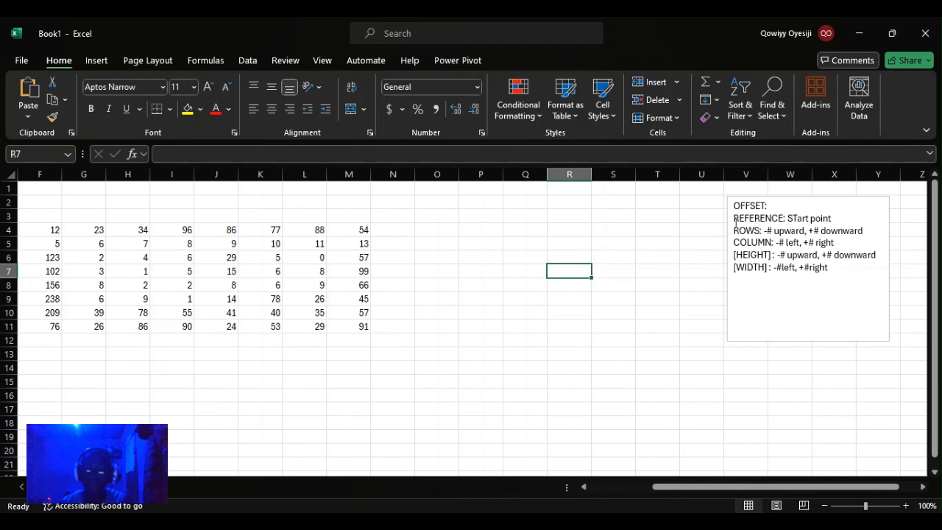
drag(736, 220, 834, 271)
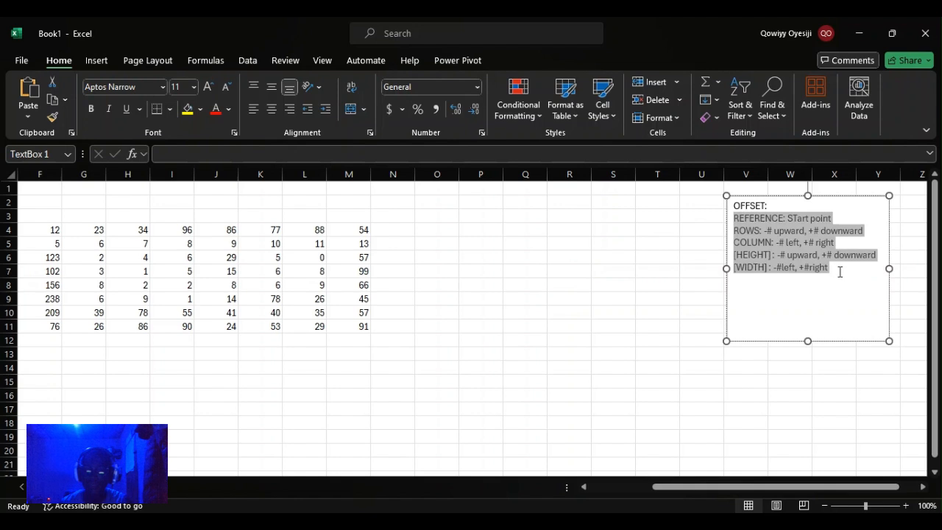
click(739, 219)
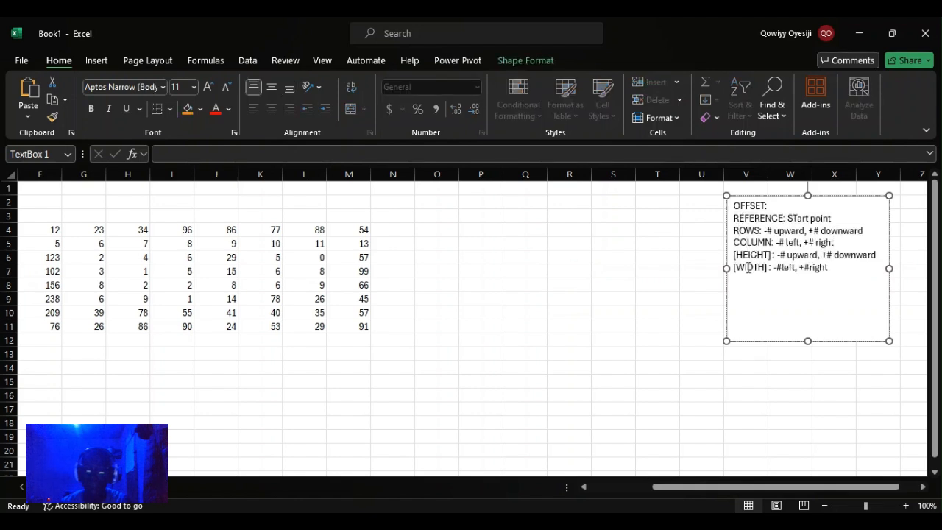
drag(735, 253, 763, 271)
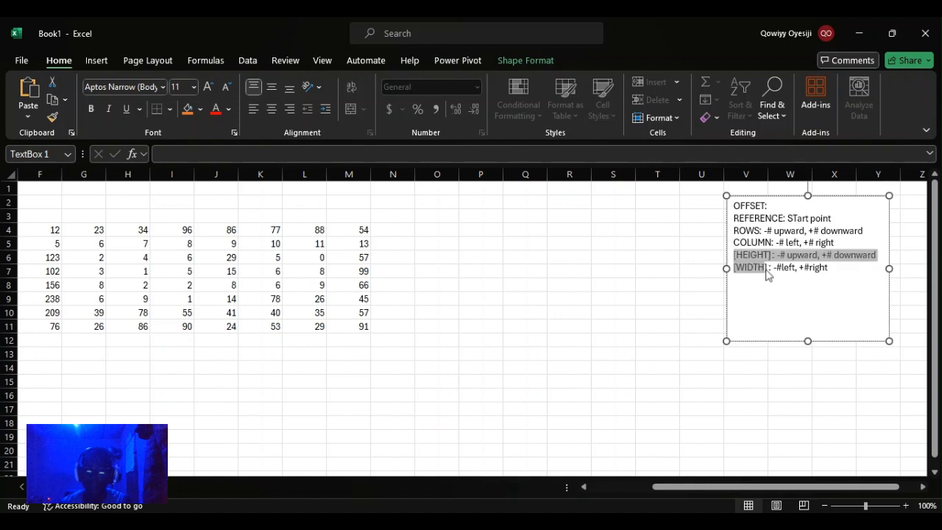
click(734, 256)
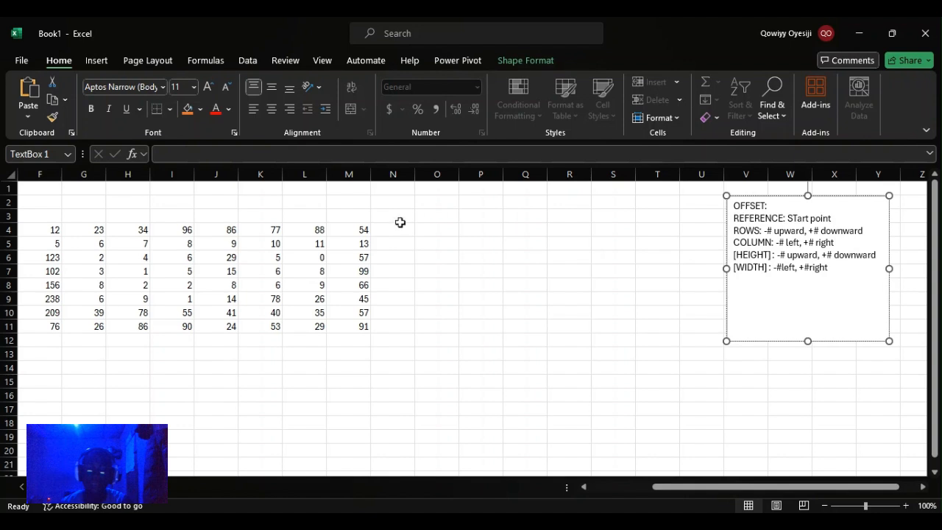
click(469, 244)
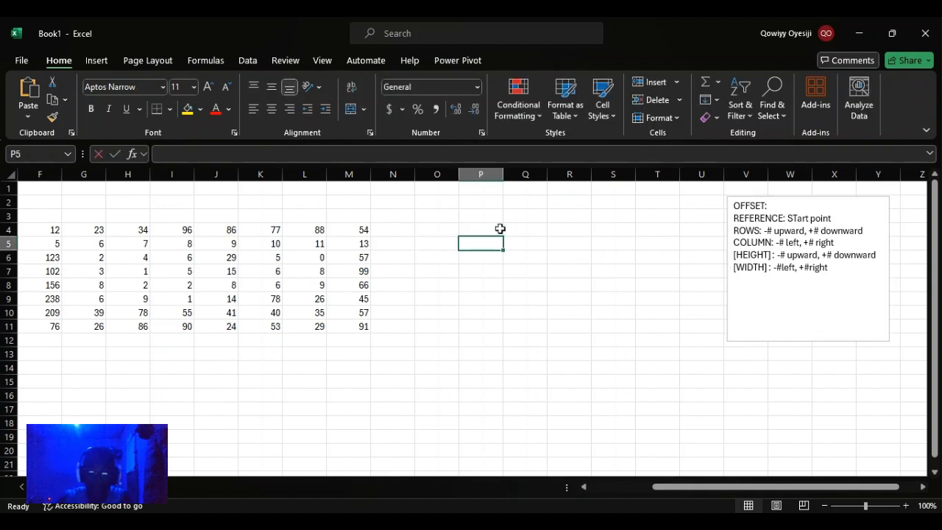
text(=offs)
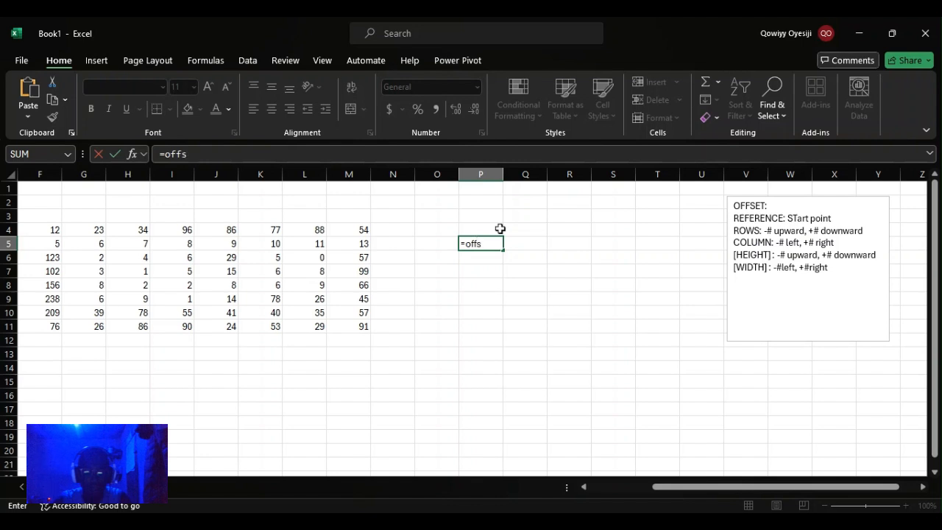
text(e)
key(BackSpace)
key(Escape)
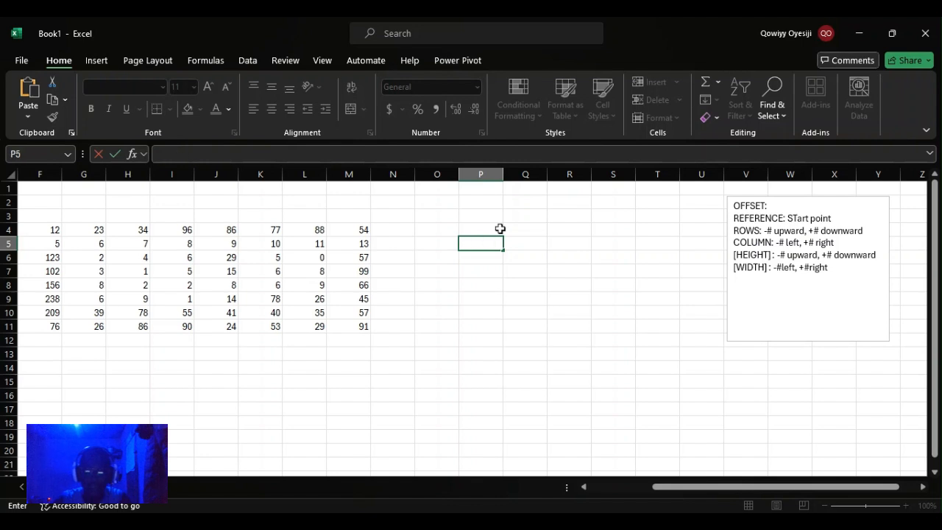
key(Down)
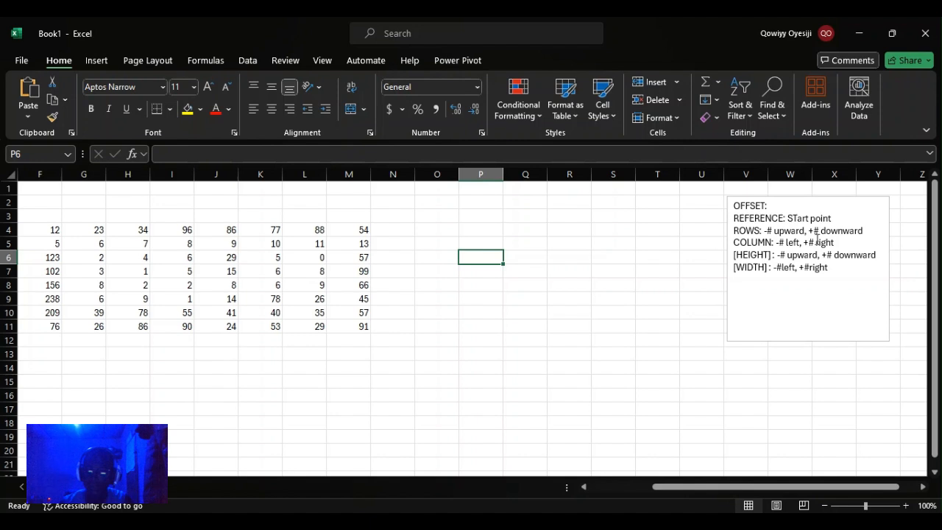
Step: Examine the OFFSET notes and the data cells to pick a start and target cell
drag(737, 218, 774, 242)
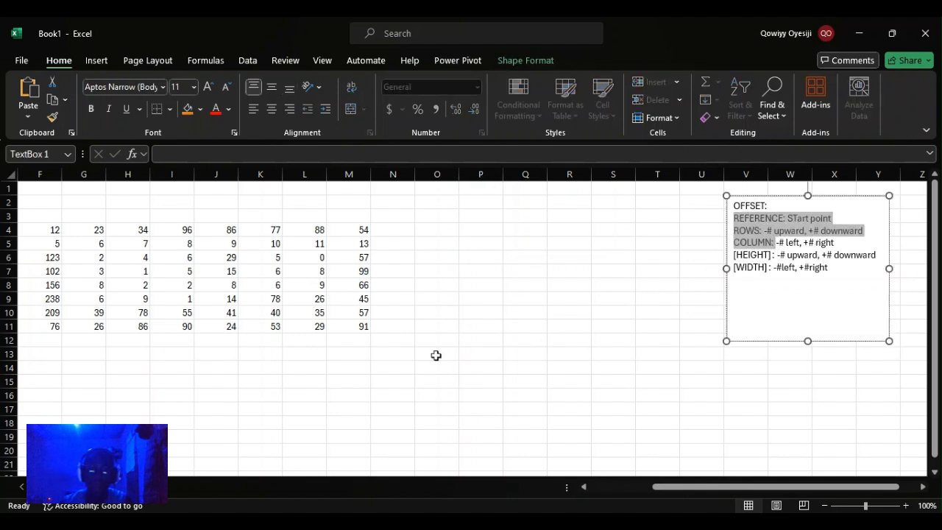
click(349, 328)
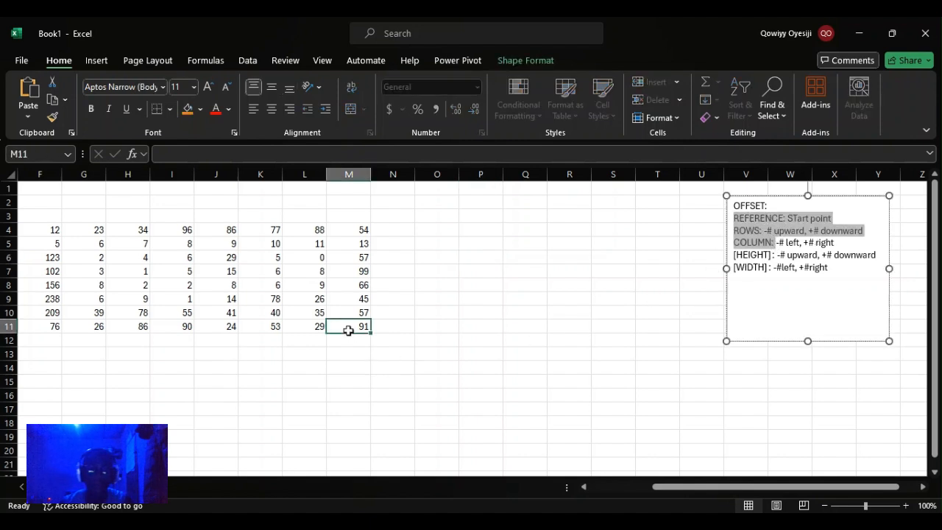
click(266, 285)
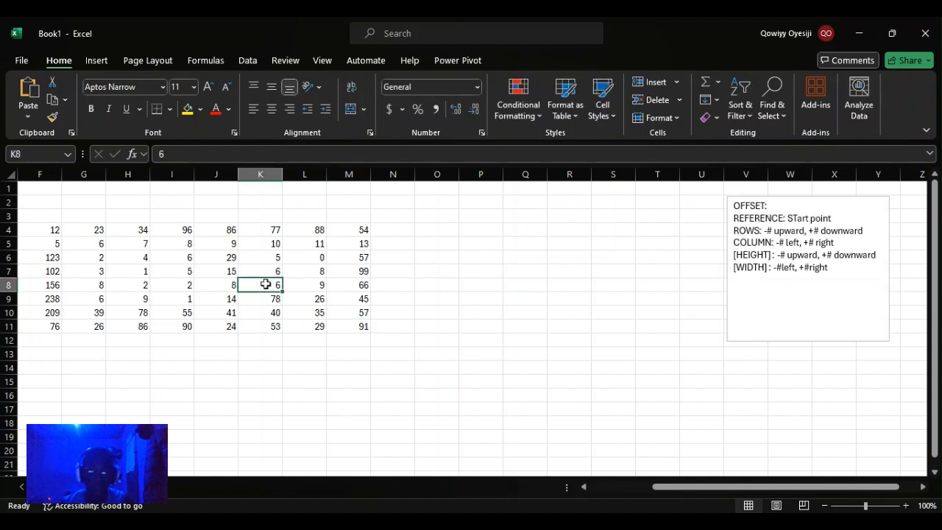
click(148, 243)
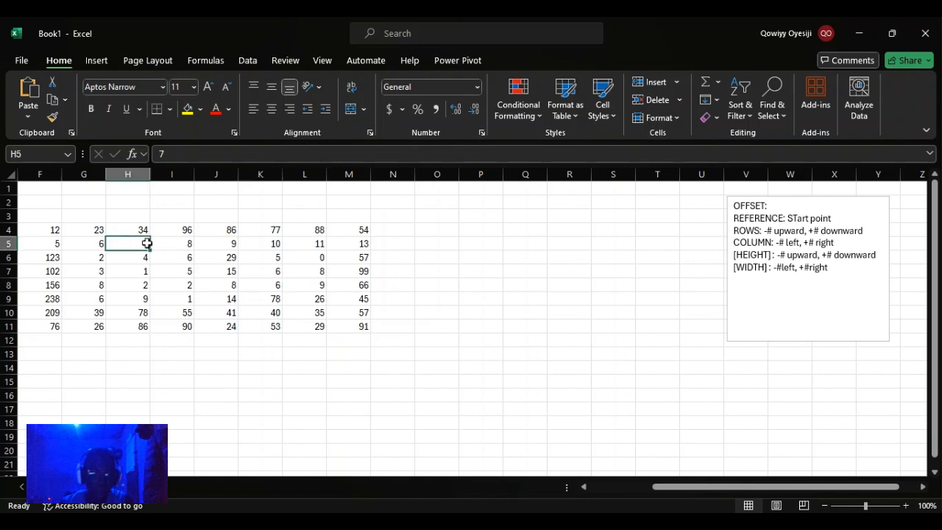
Step: Fill cells K8 and H5 with yellow to mark the start and target cells
click(273, 282)
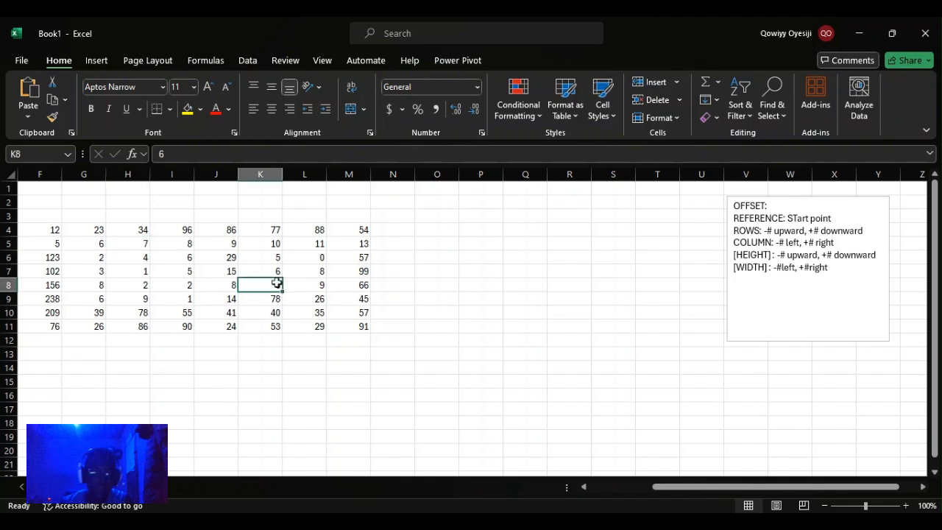
click(188, 109)
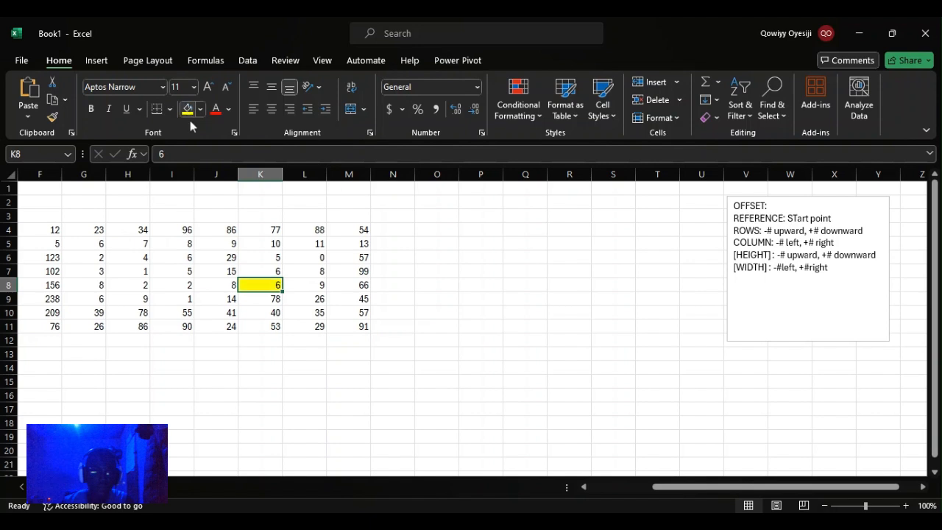
click(142, 242)
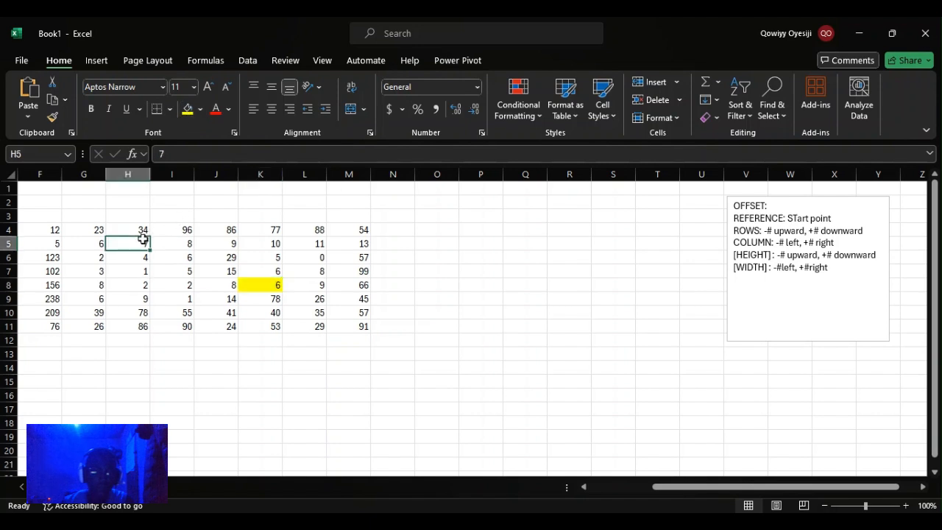
click(188, 109)
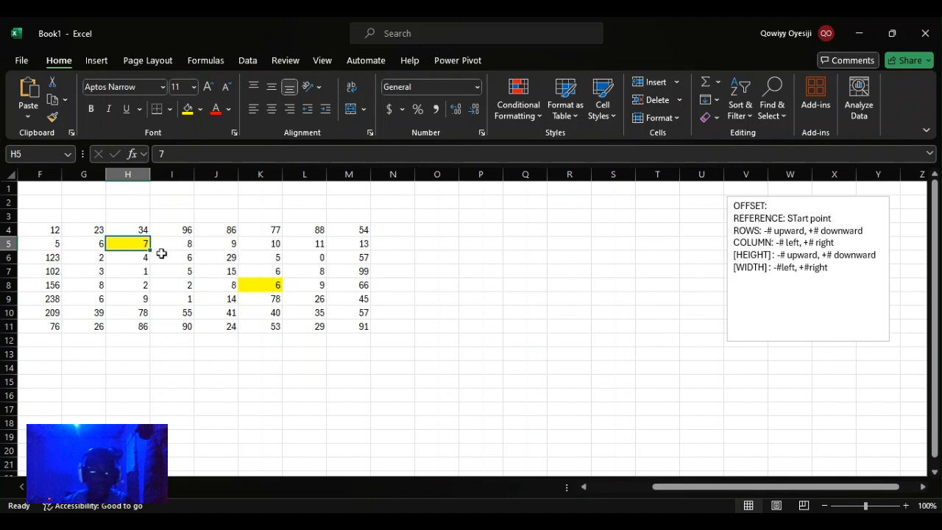
Step: Enter the formula =OFFSET(K8,-3,-3) in cell P8
click(495, 284)
text(=offse)
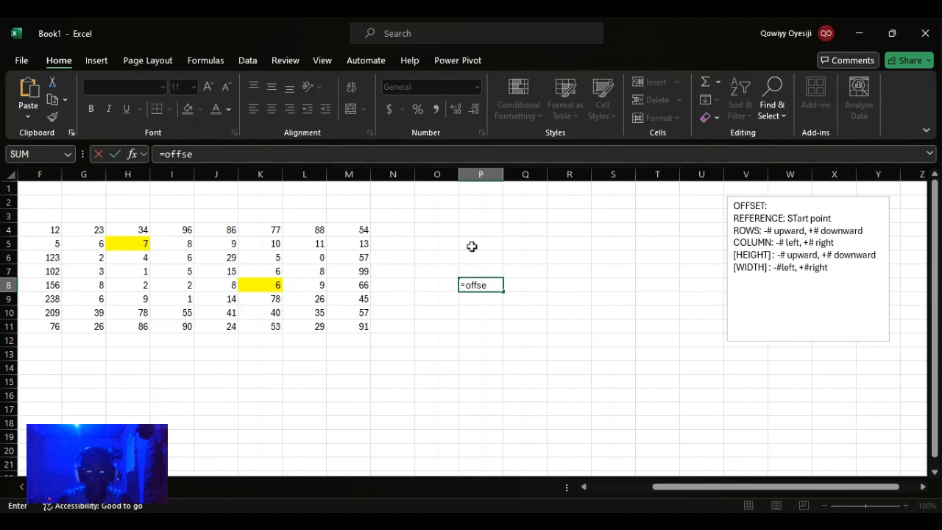
text(t)
key(Tab)
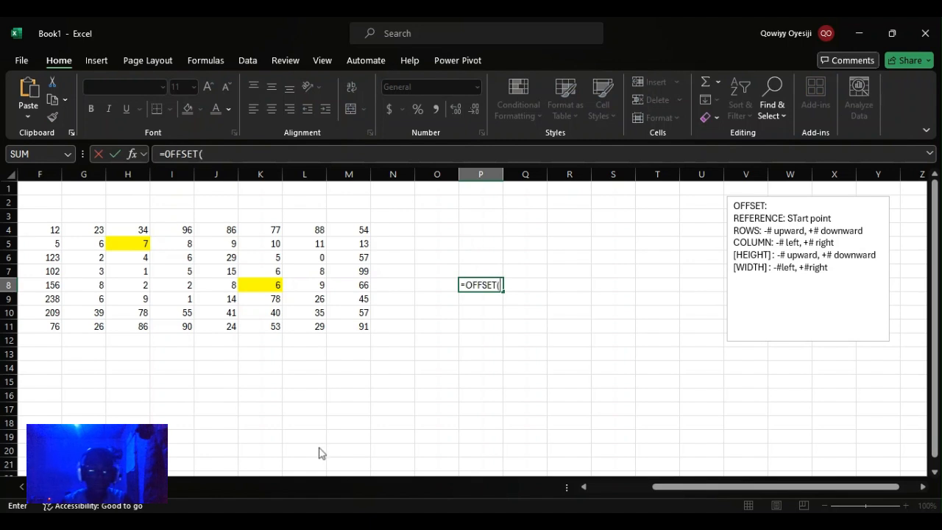
click(272, 286)
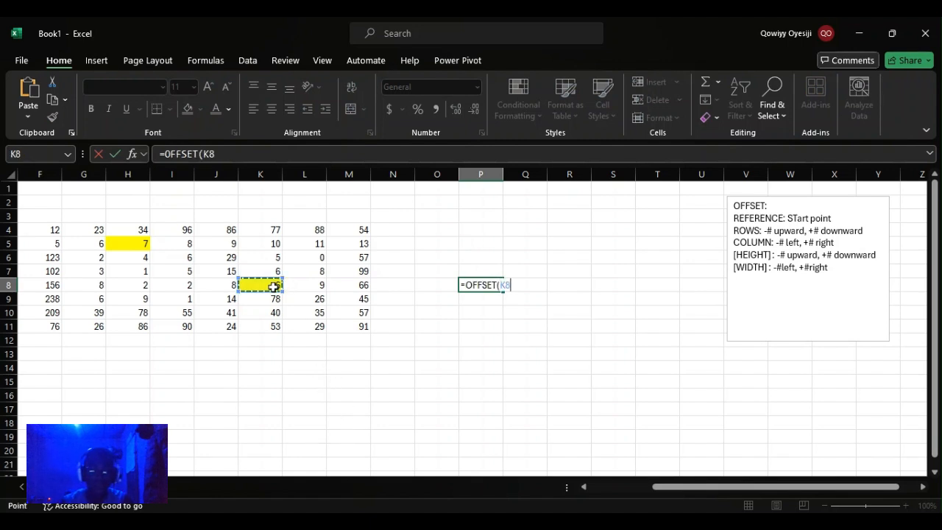
text(,)
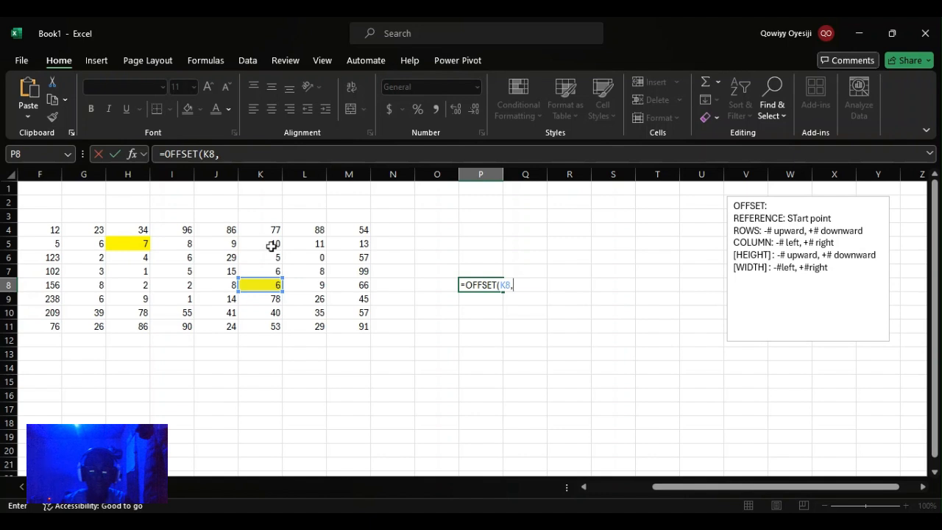
text(-3)
text(3)
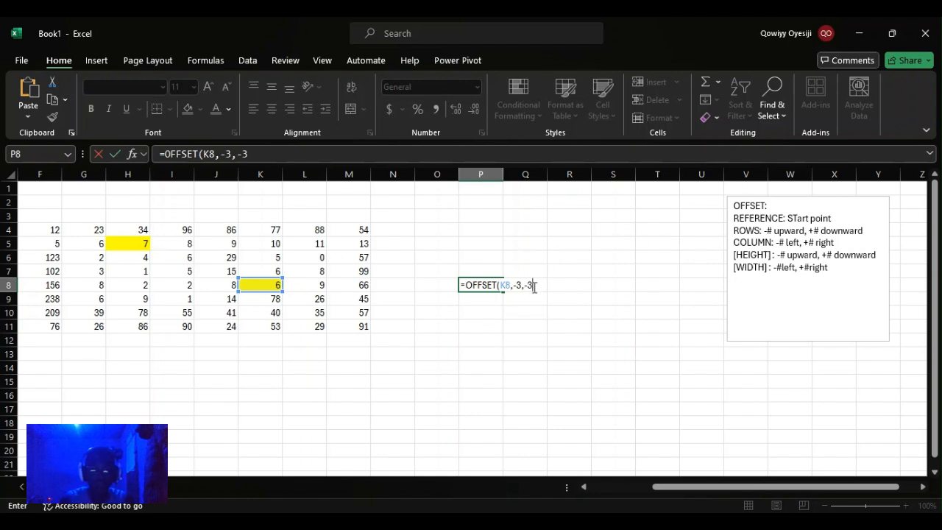
key(Return)
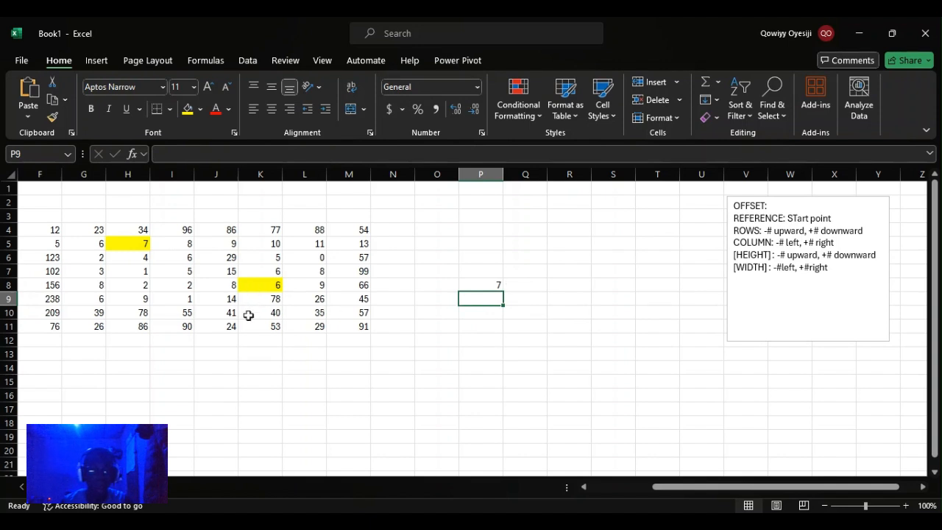
click(49, 313)
click(252, 298)
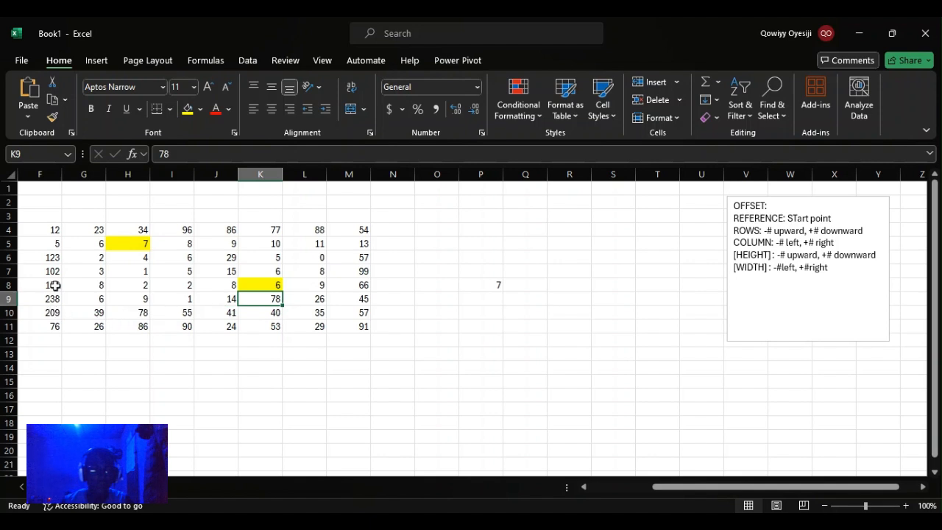
Step: Fill cell F10 with orange to mark another target cell
click(40, 313)
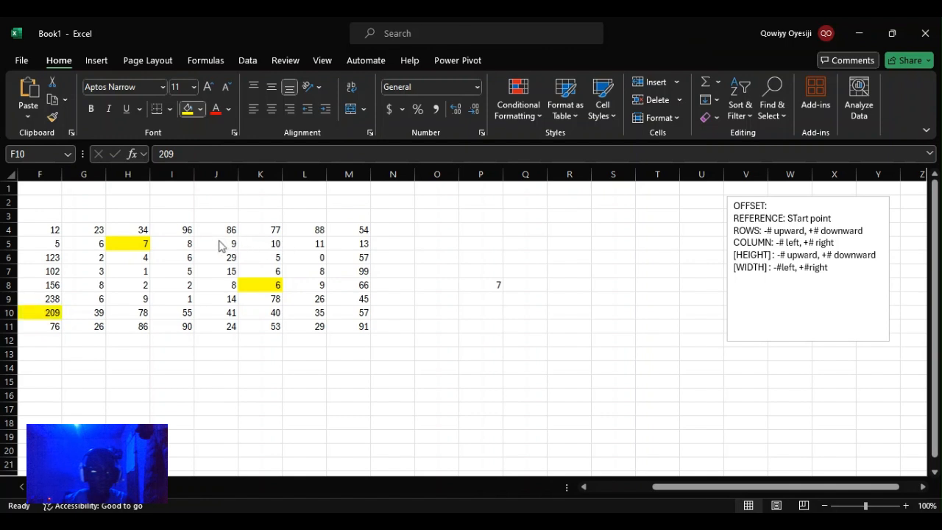
click(211, 242)
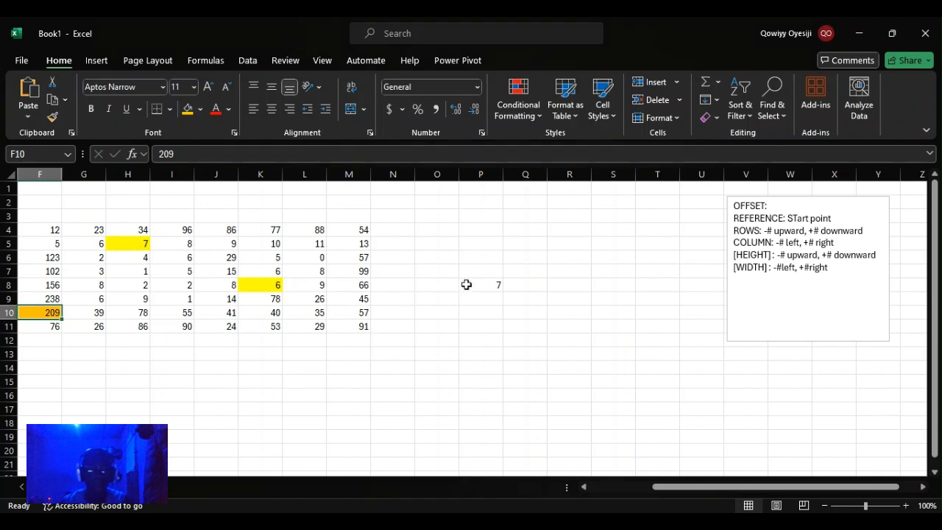
Step: Enter the formula =OFFSET(K8,2,-5) in cell P10
click(463, 306)
text(-)
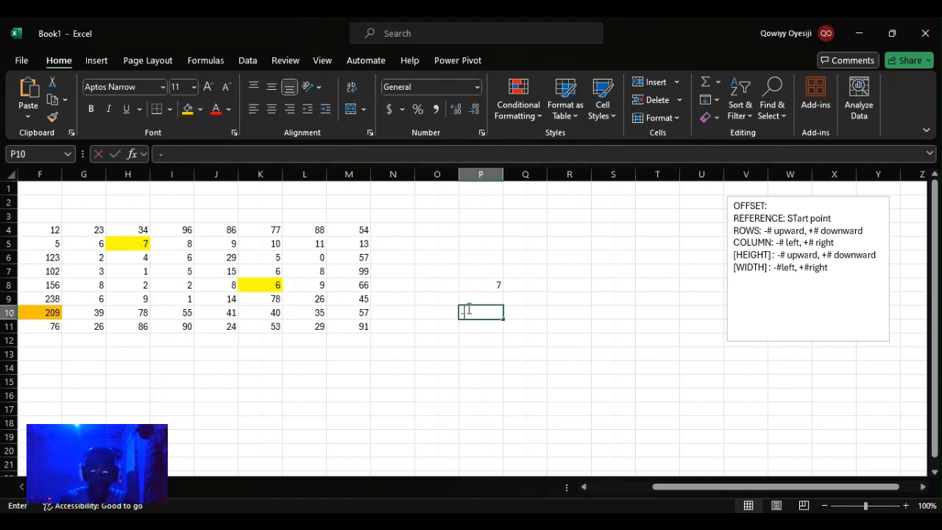
key(BackSpace)
text(=off)
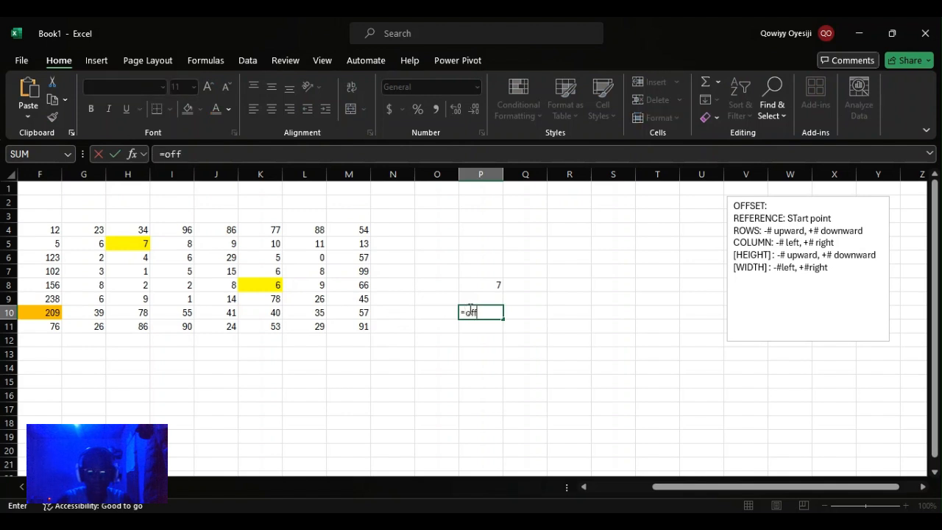
text(set)
key(Tab)
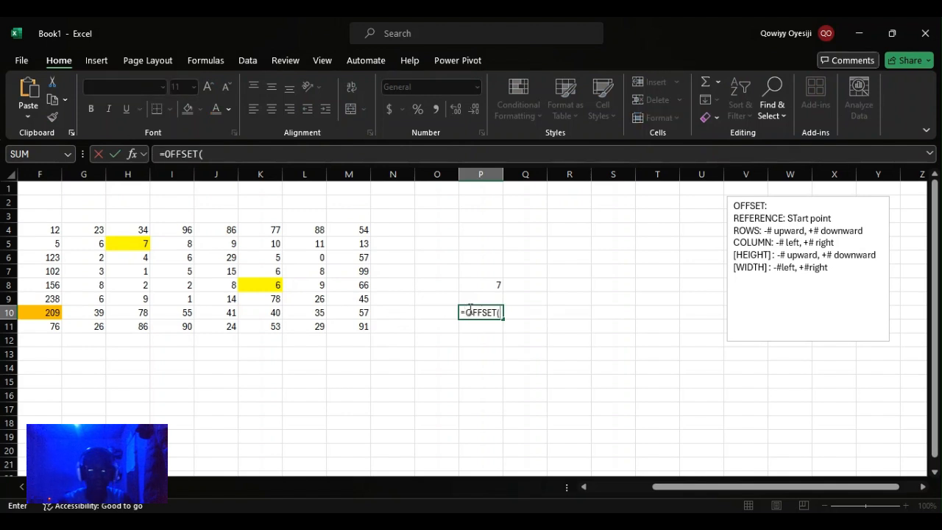
click(259, 288)
text(,2)
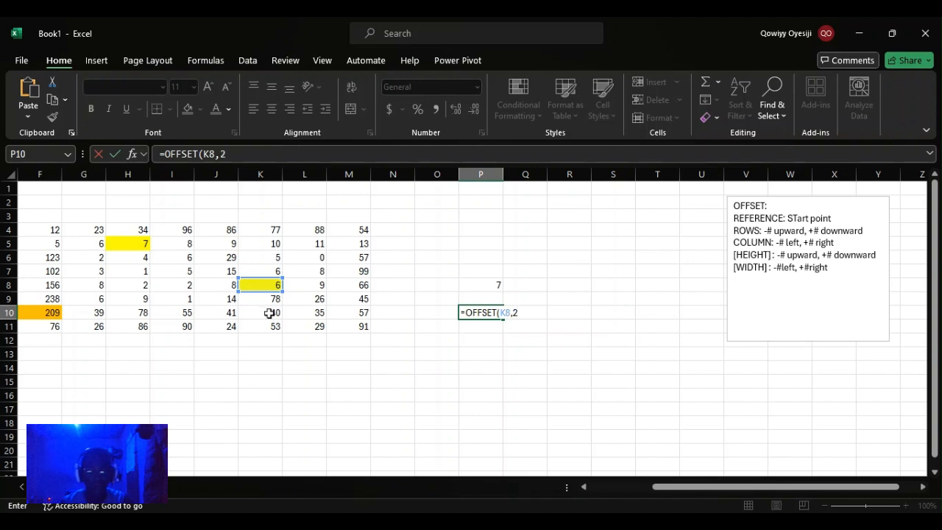
text(,)
text(-5)
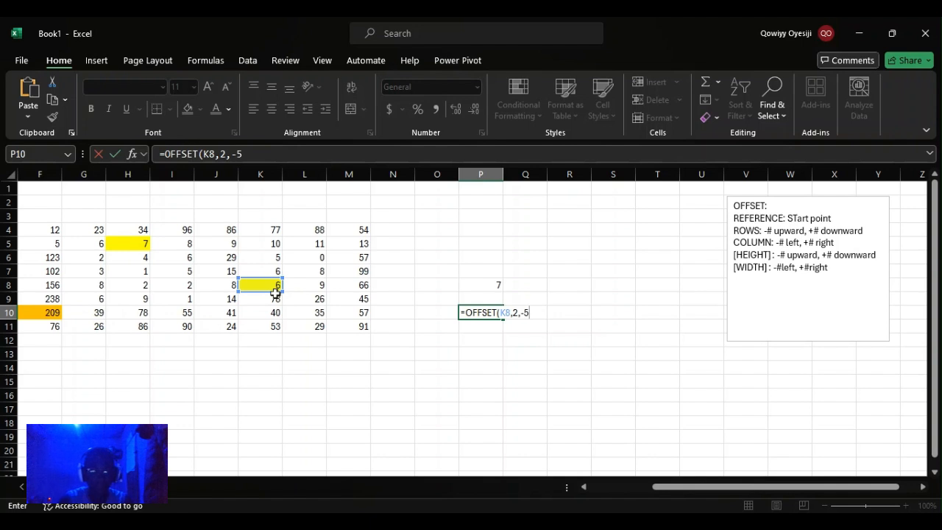
key(Return)
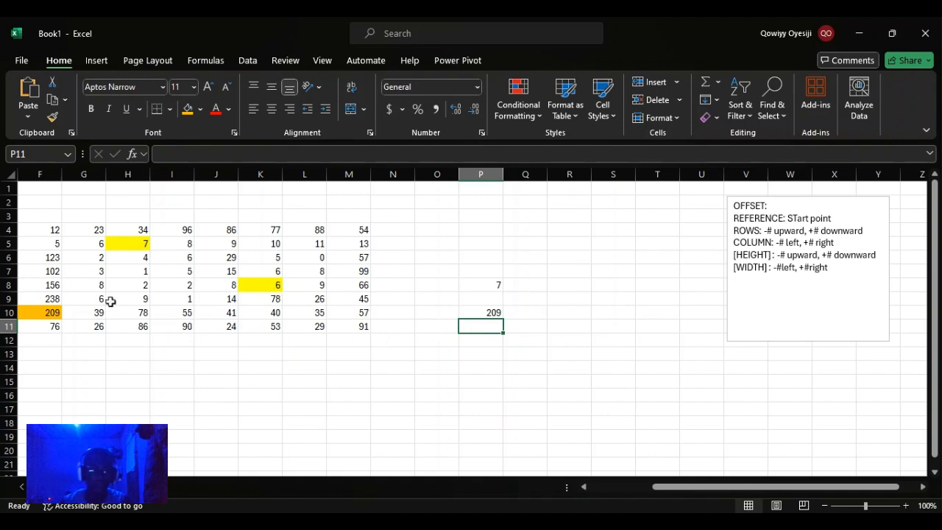
Step: Fill cells H9 and K4 with orange as a new start and target pair
click(137, 300)
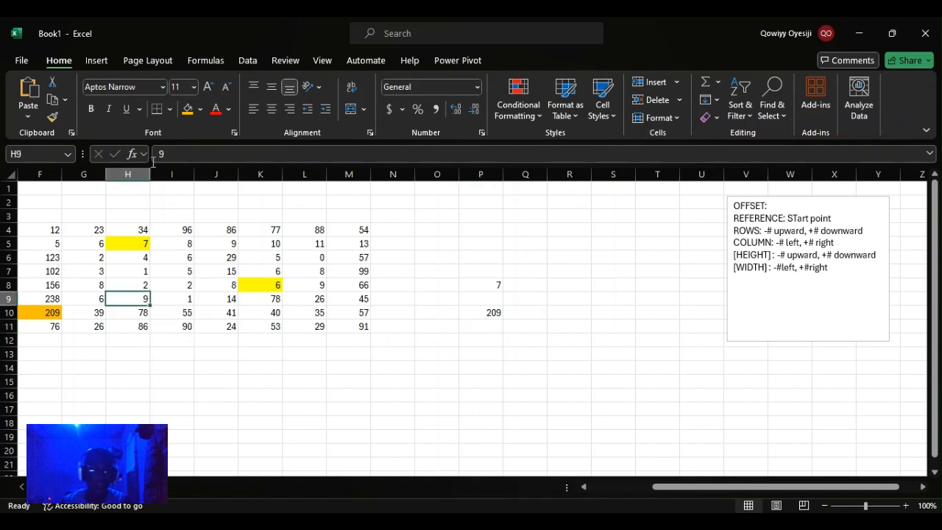
click(189, 111)
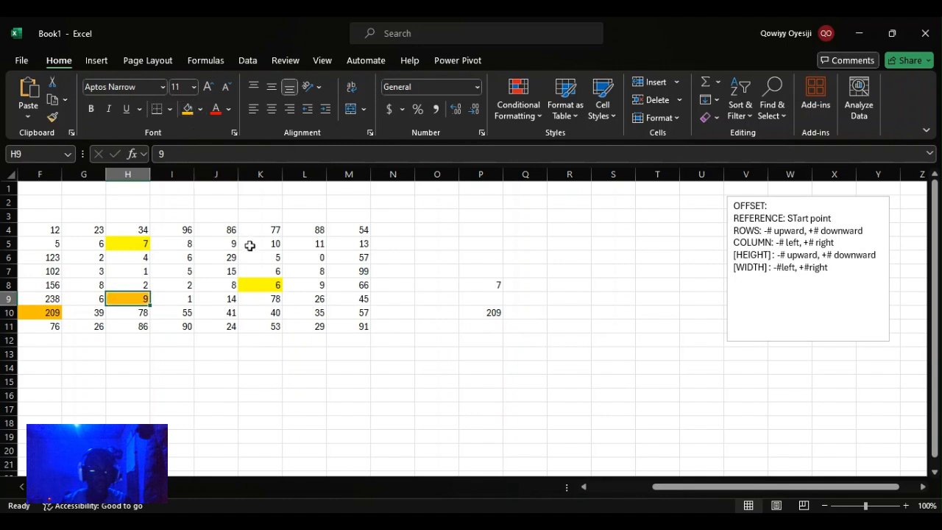
click(272, 229)
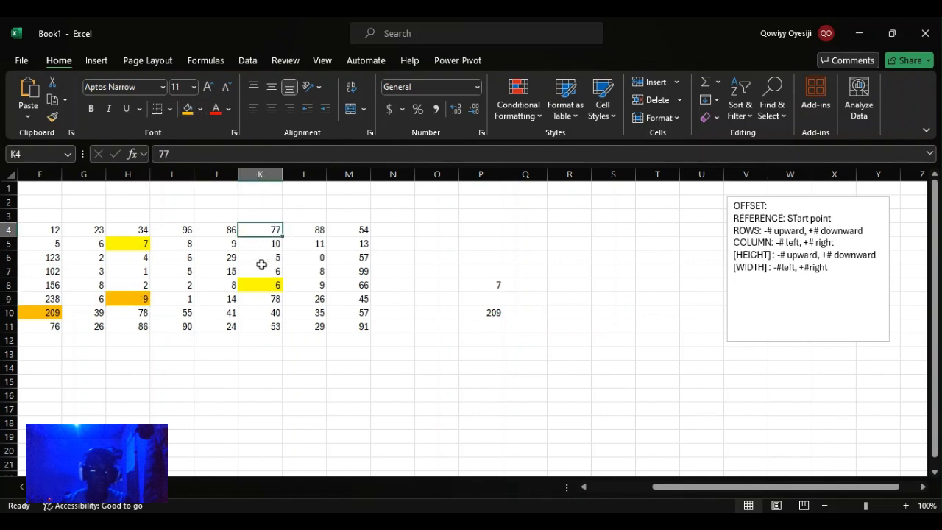
click(187, 112)
Step: Enter the formula =OFFSET(H9,-5,3) in cell P13
click(492, 354)
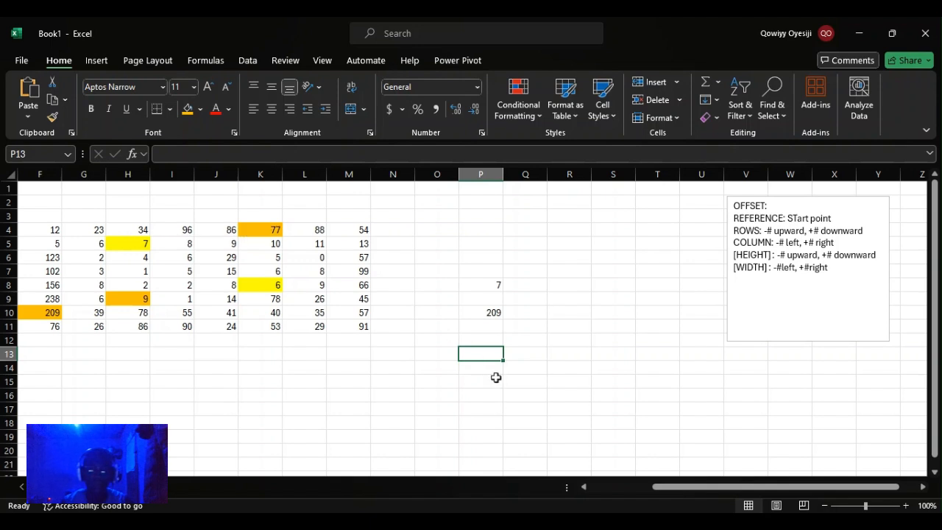
text(=)
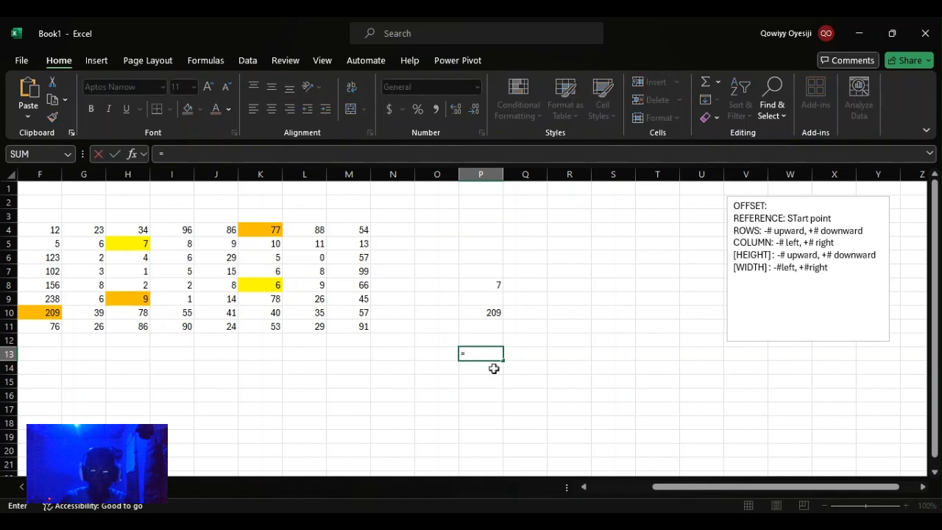
text(offse)
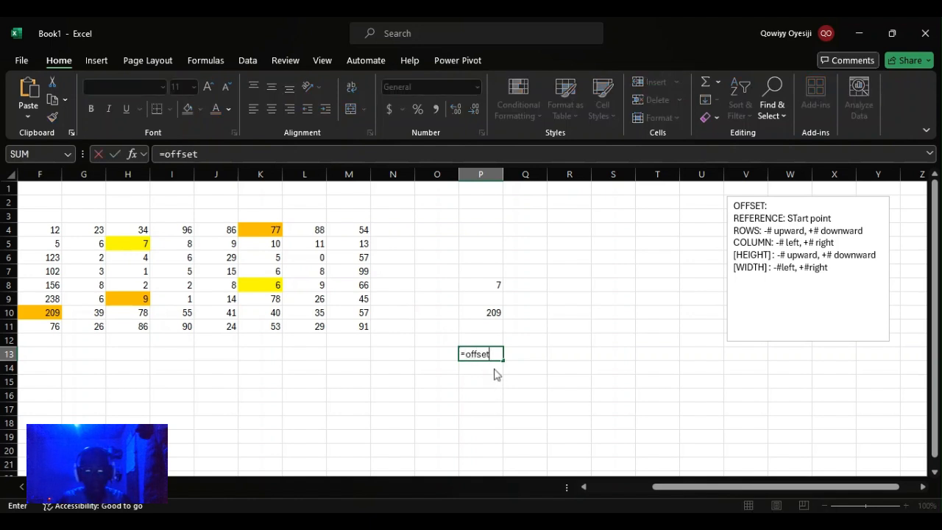
text(t)
key(Tab)
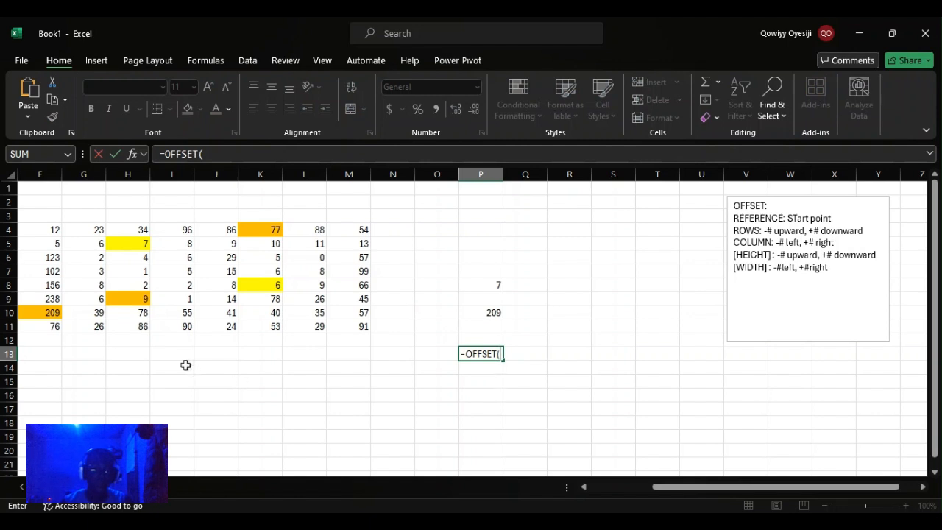
click(134, 300)
text(,)
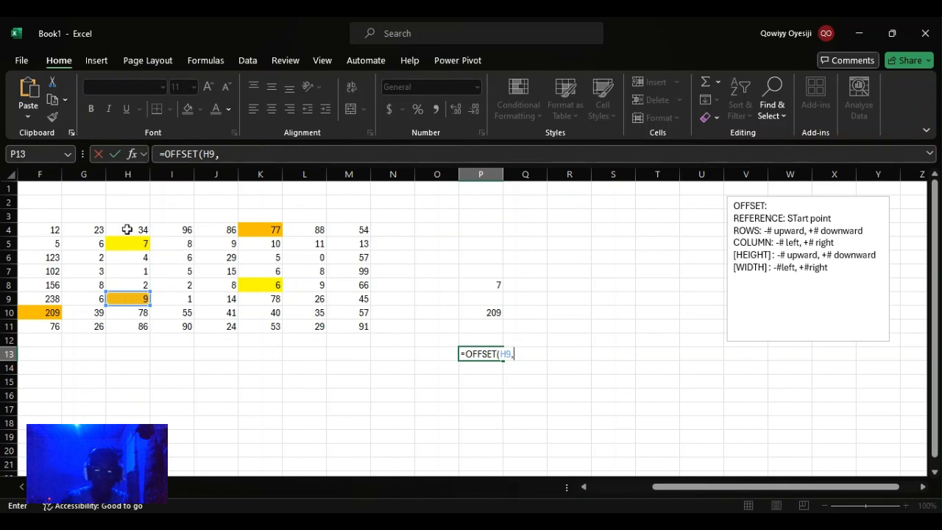
text(-5,3)
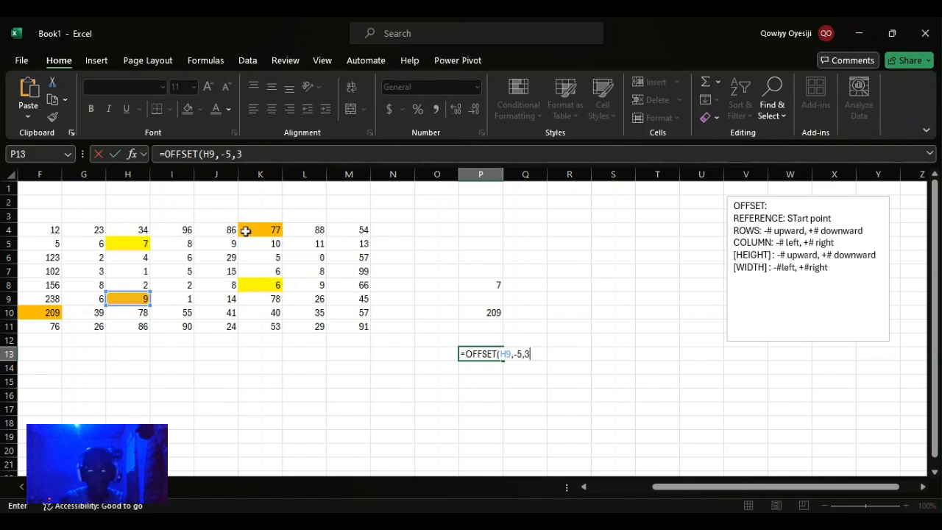
key(Return)
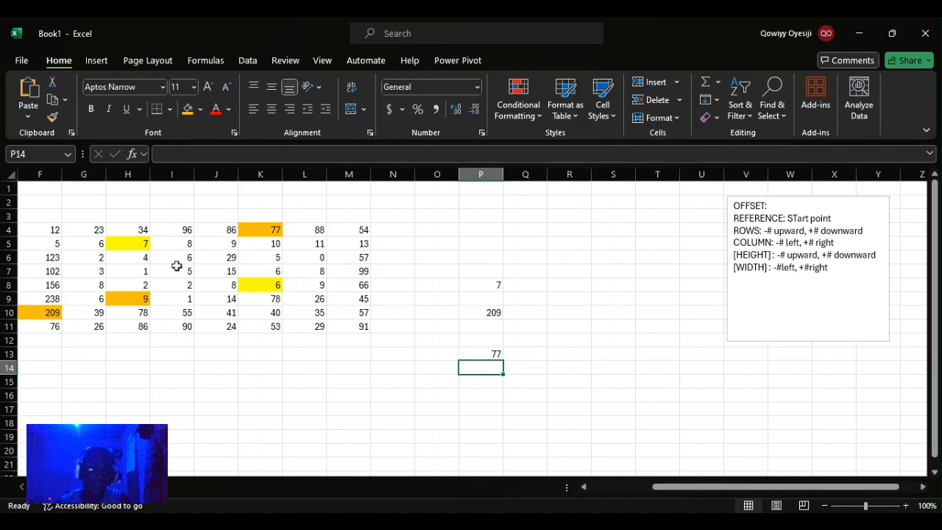
Step: Add a height of 3 to the P13 formula, making it =OFFSET(H9,-5,3,3)
drag(177, 231, 306, 297)
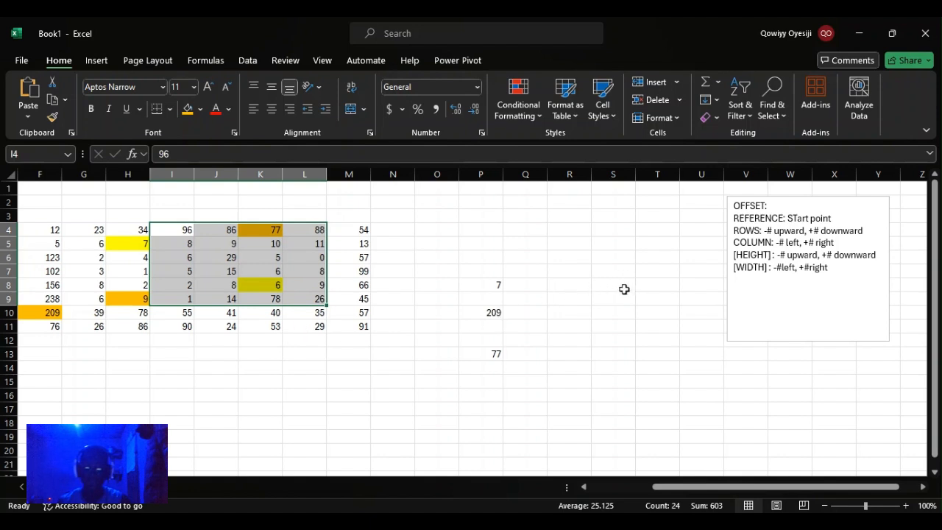
click(479, 353)
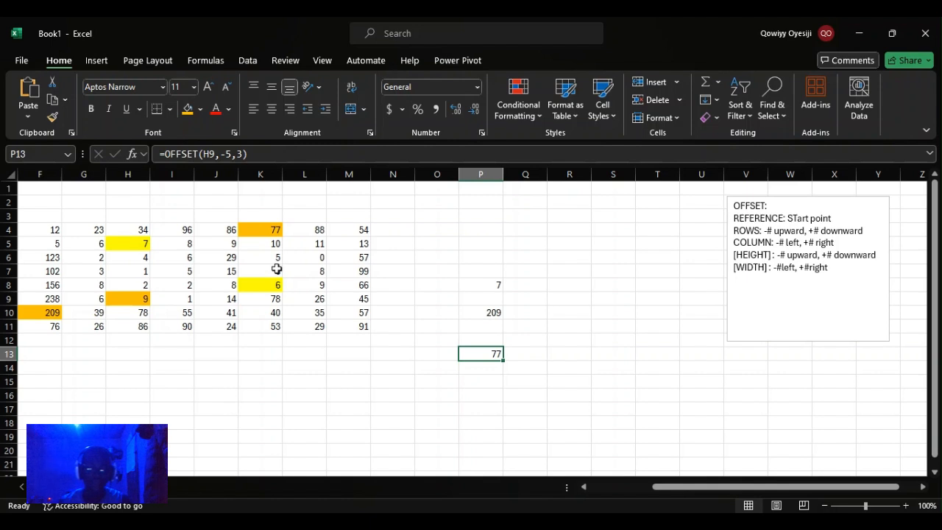
double_click(469, 352)
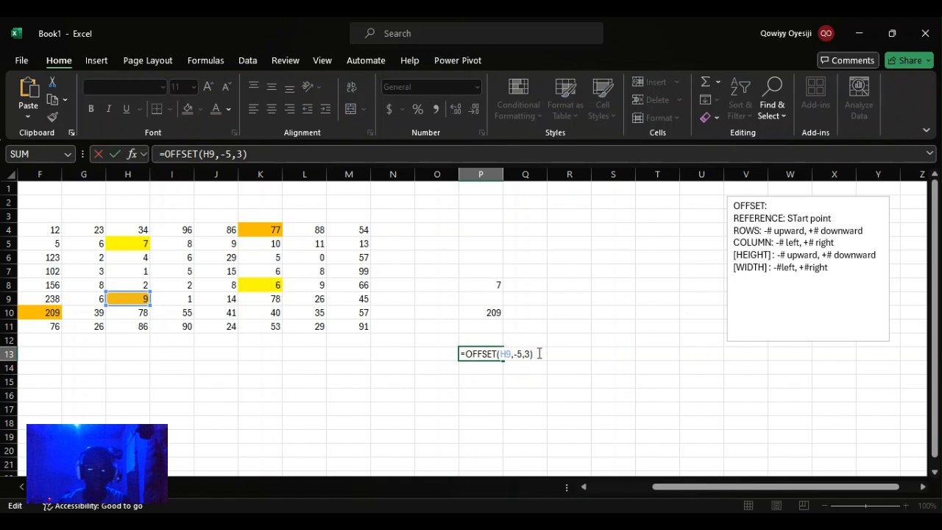
key(BackSpace)
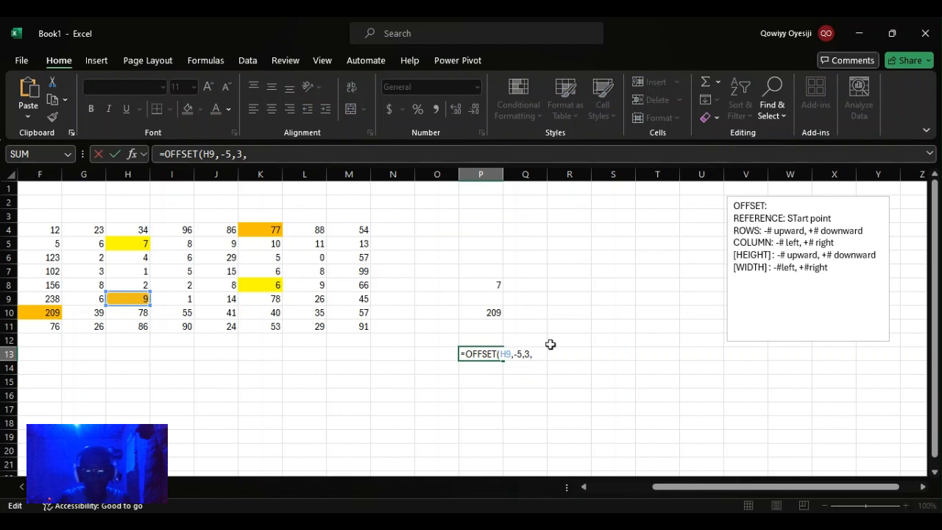
key(Return)
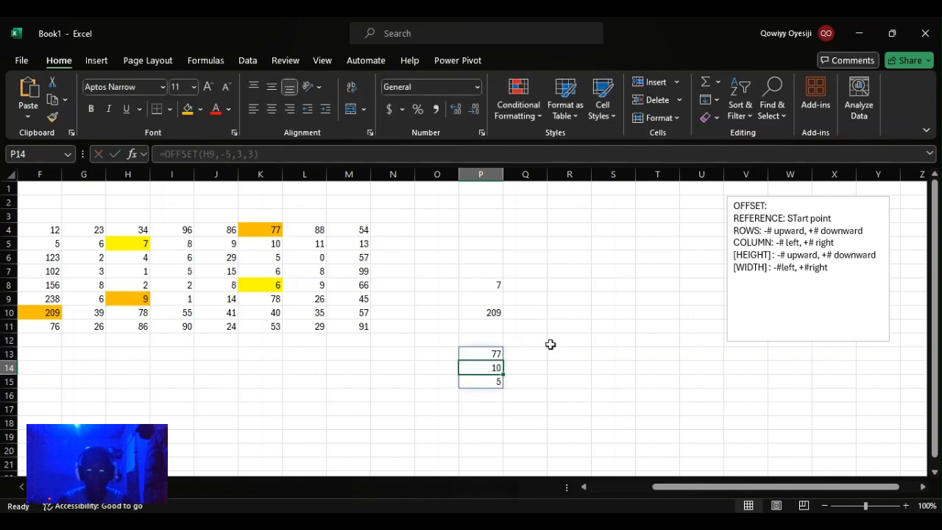
Step: Add a width of 3 to the P13 formula, making it =OFFSET(H9,-5,3,3,3)
click(270, 230)
click(263, 243)
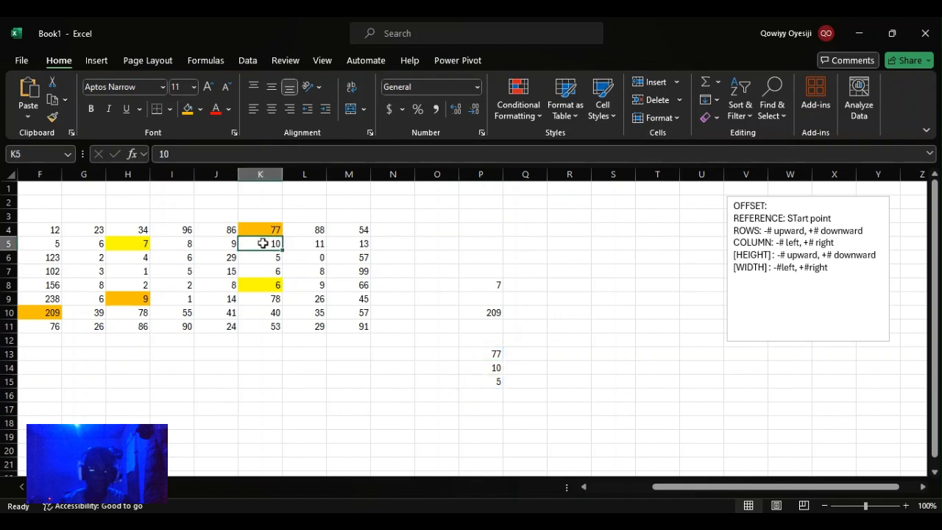
click(263, 258)
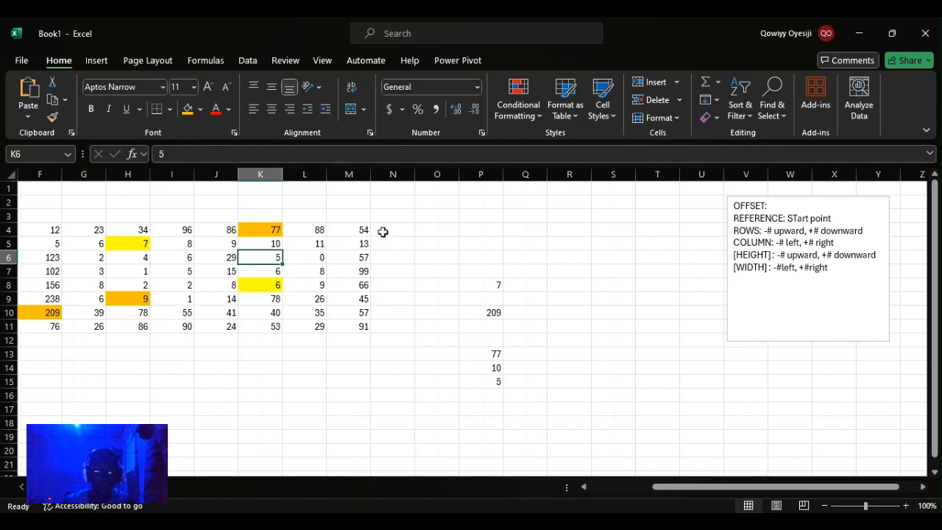
click(488, 351)
double_click(487, 351)
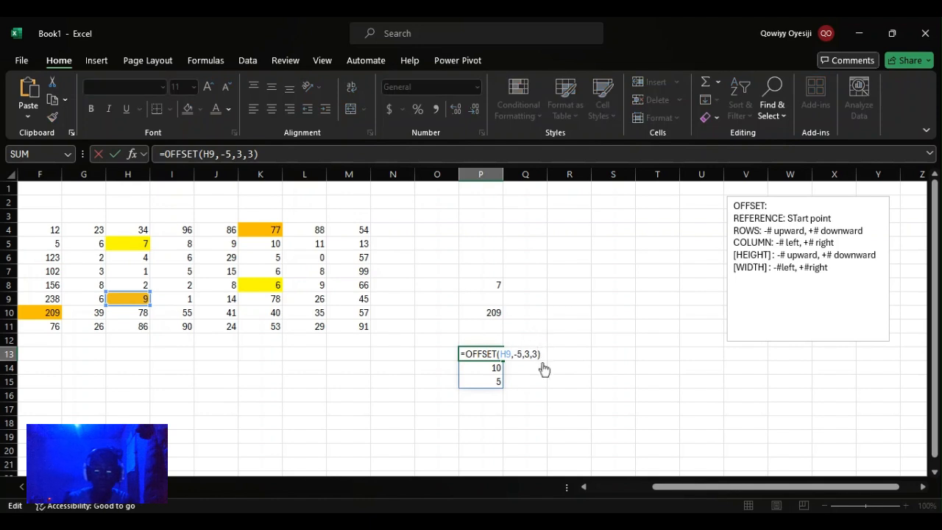
text(,3)
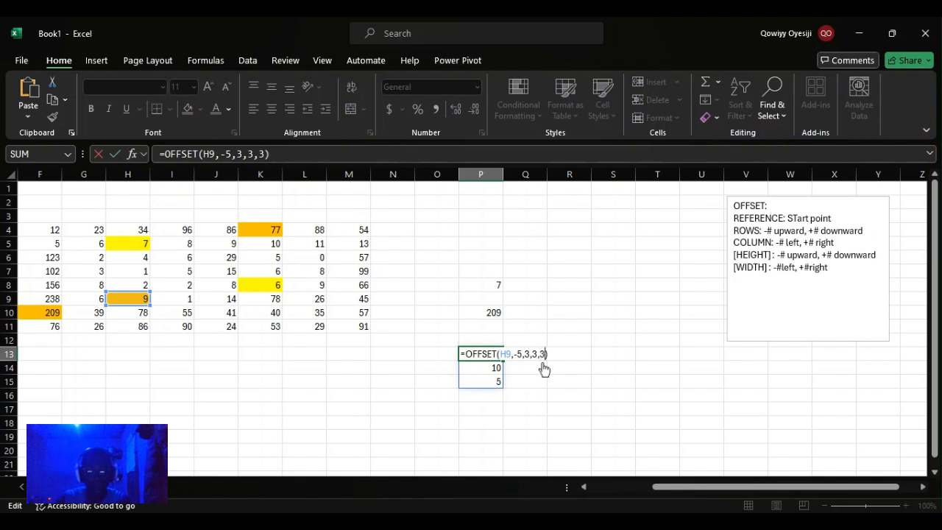
key(Return)
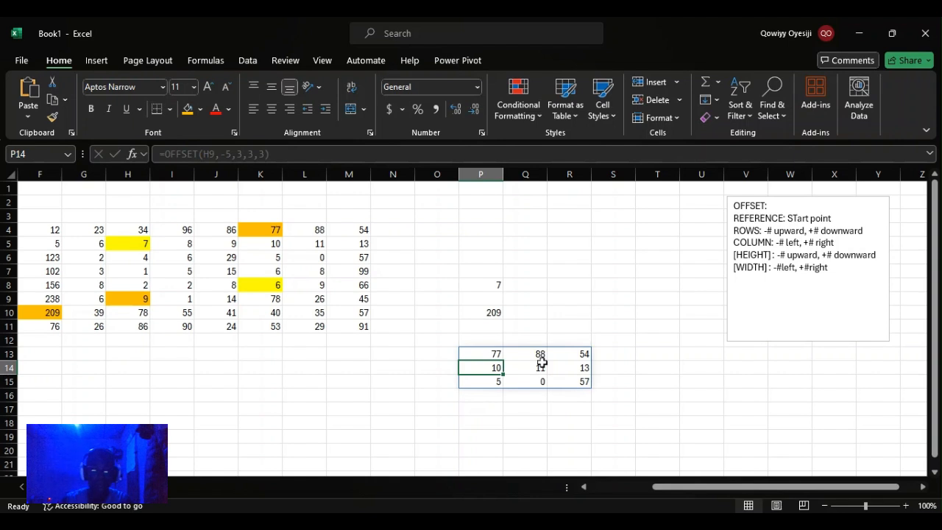
Step: Compare the source block K4:M6 with the spilled results in P13:R15 and the earlier results in column P
click(265, 256)
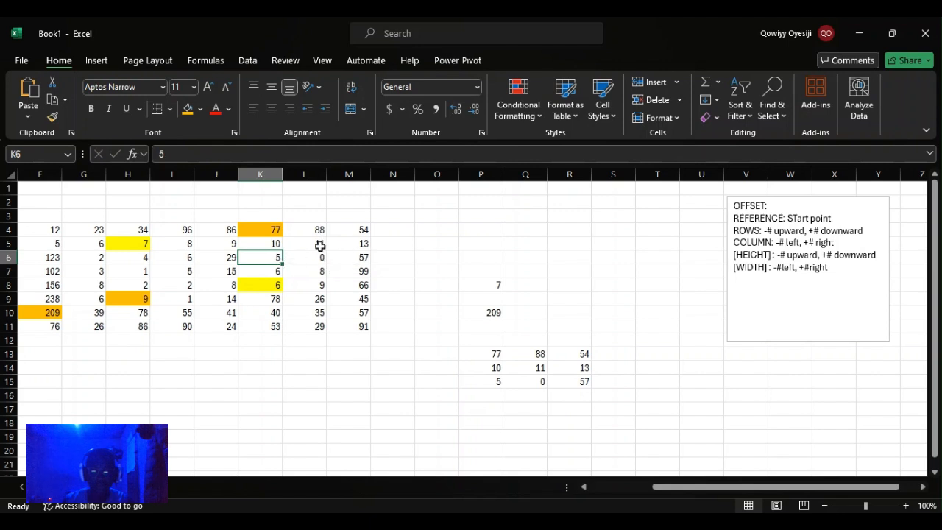
drag(265, 229, 361, 257)
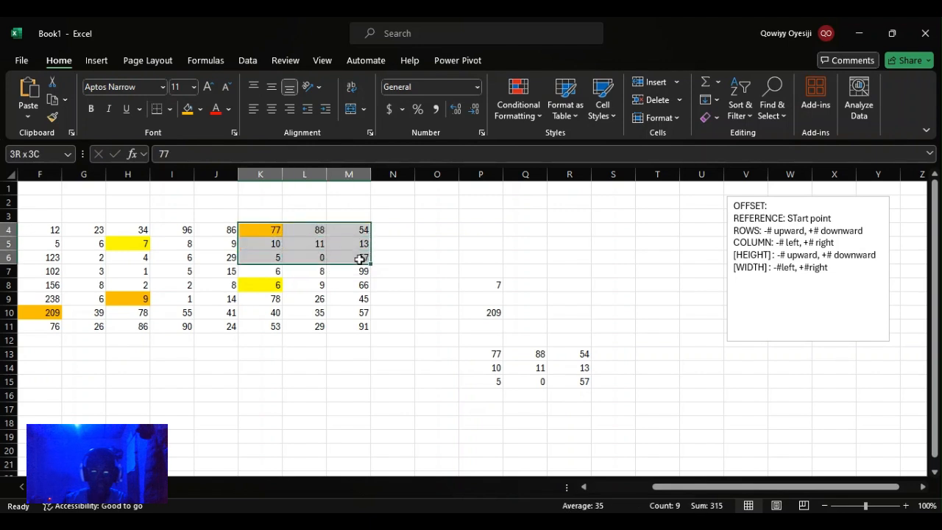
drag(499, 356, 582, 379)
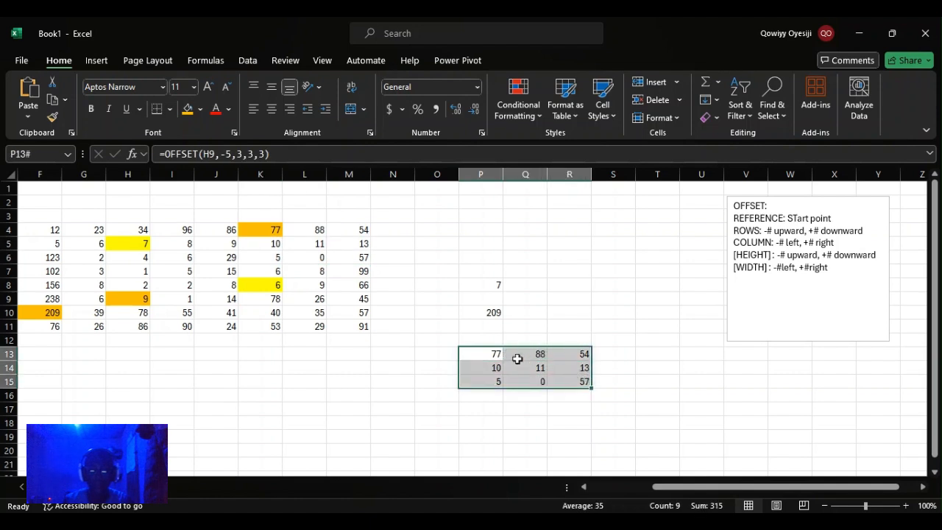
drag(471, 286, 477, 316)
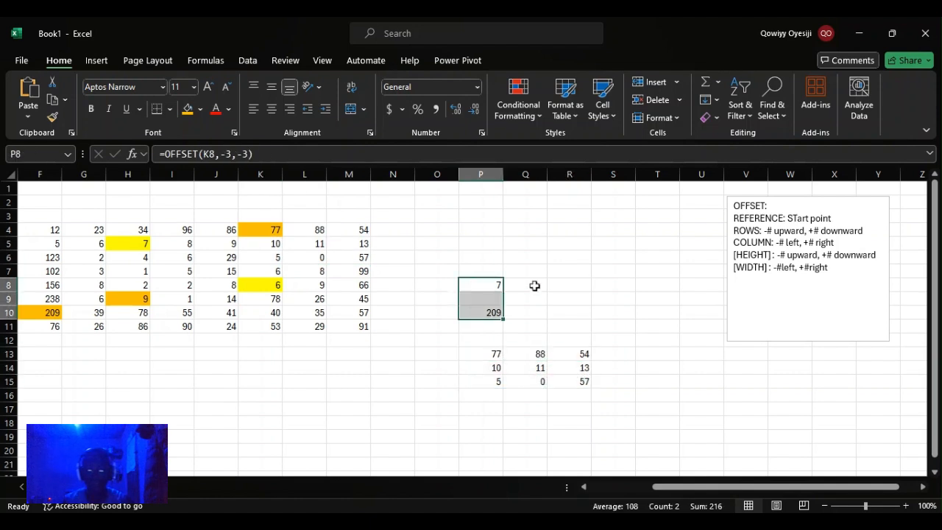
click(556, 259)
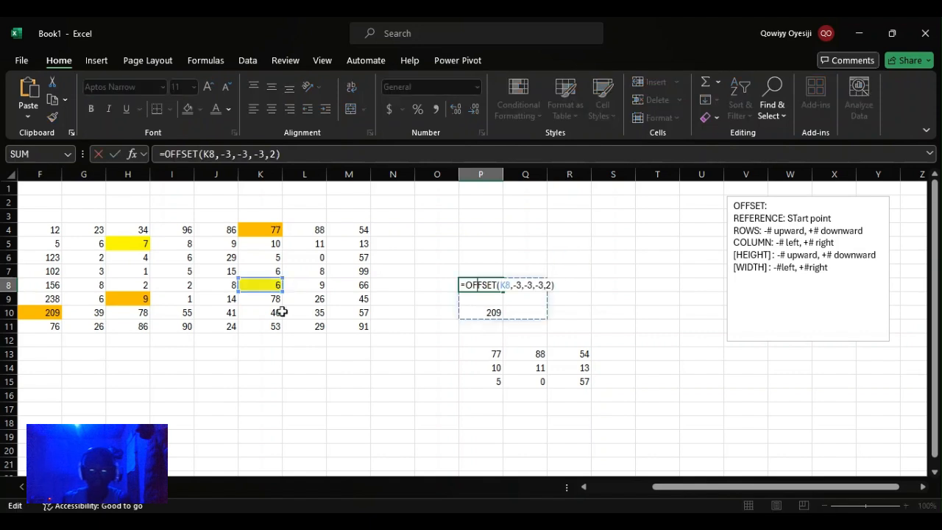
key(Return)
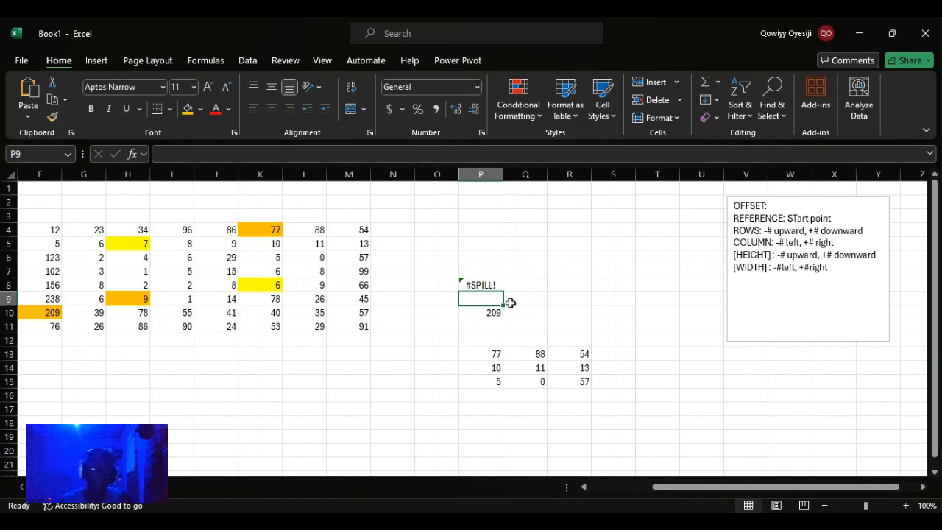
Step: Clear the formula from cell P8
click(482, 283)
key(BackSpace)
key(Return)
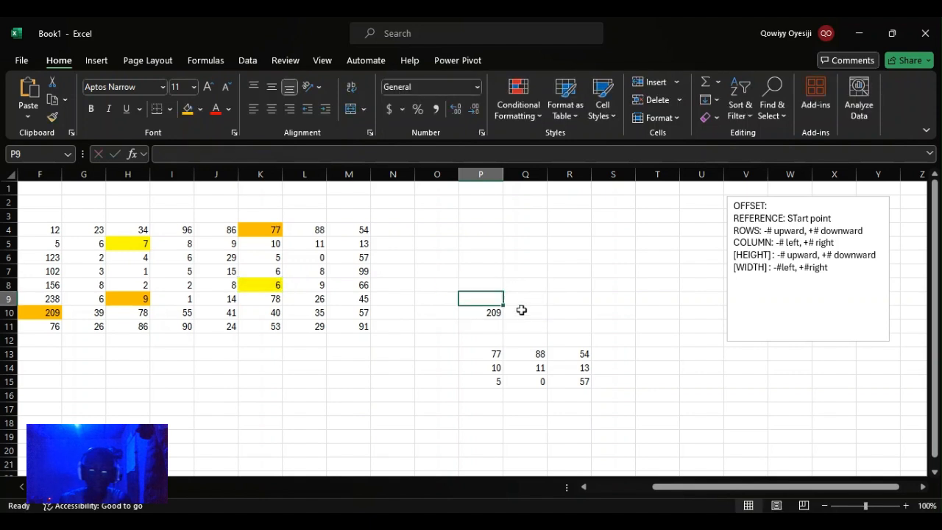
click(482, 317)
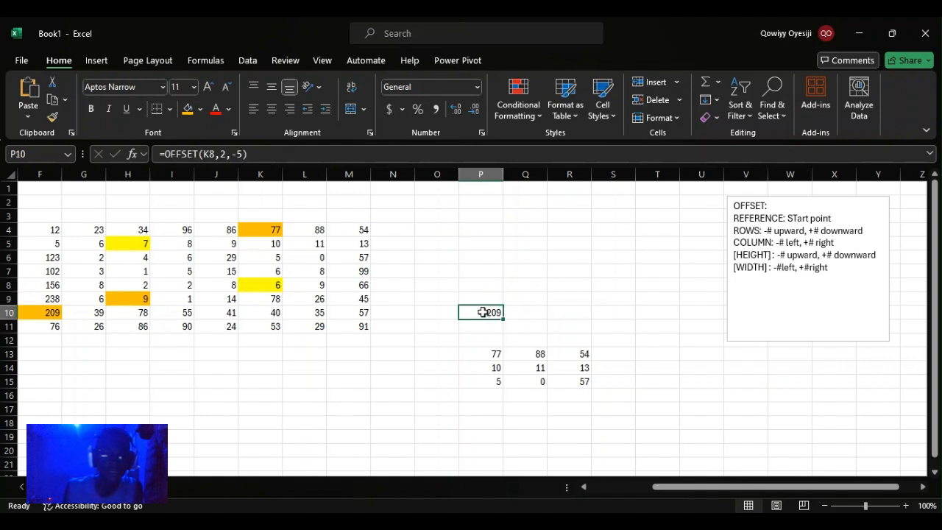